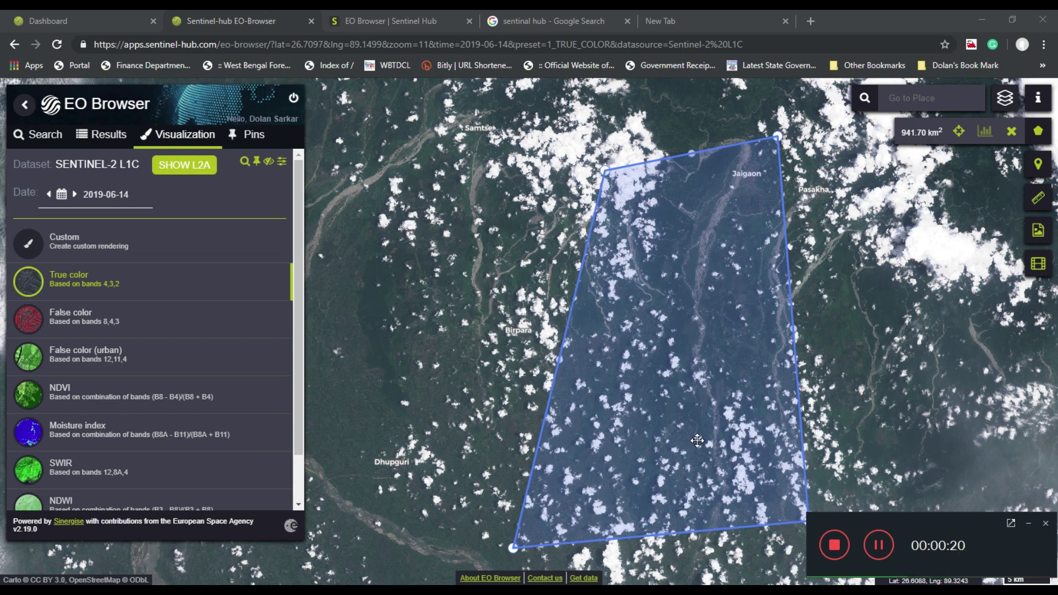
- Switch to the Notepad note that holds the Sentinel Hub address
{"action": "key", "text": "alt+Tab"}
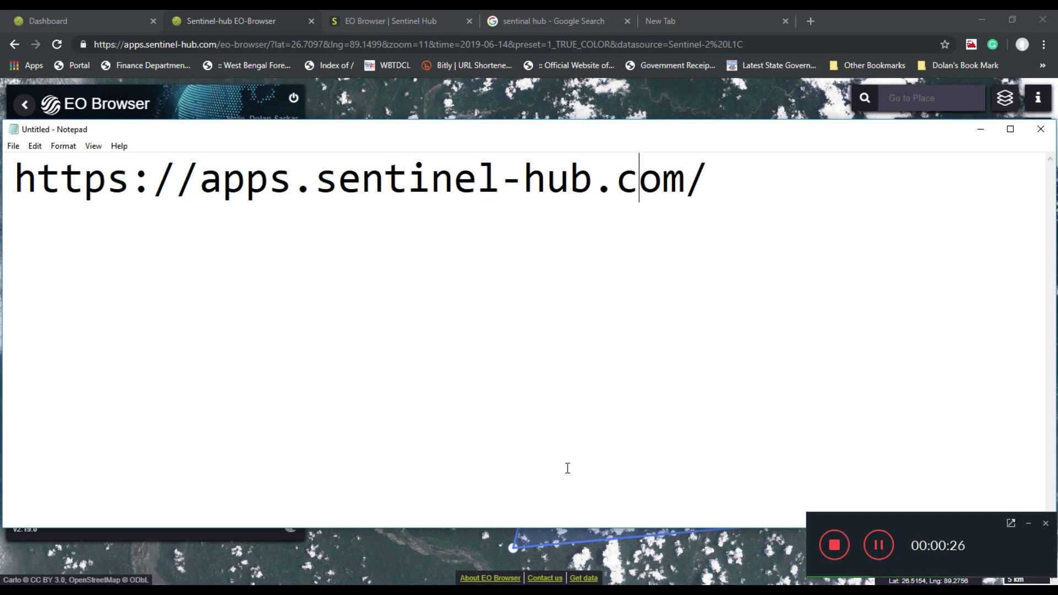
{"action": "left_click_drag", "start_coordinate": [712, 178], "coordinate": [18, 182]}
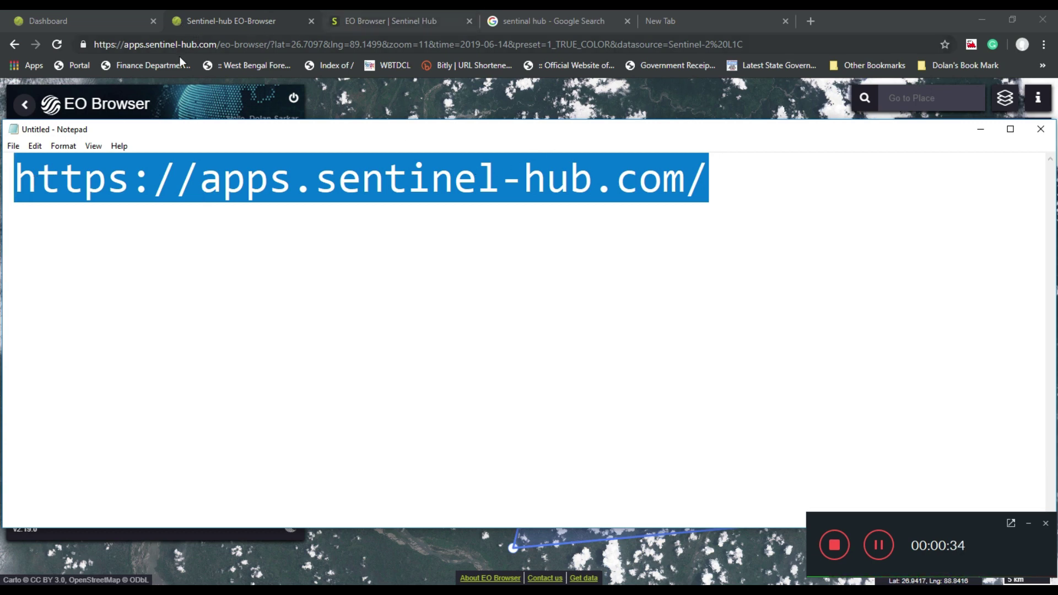
{"action": "left_click", "coordinate": [719, 191]}
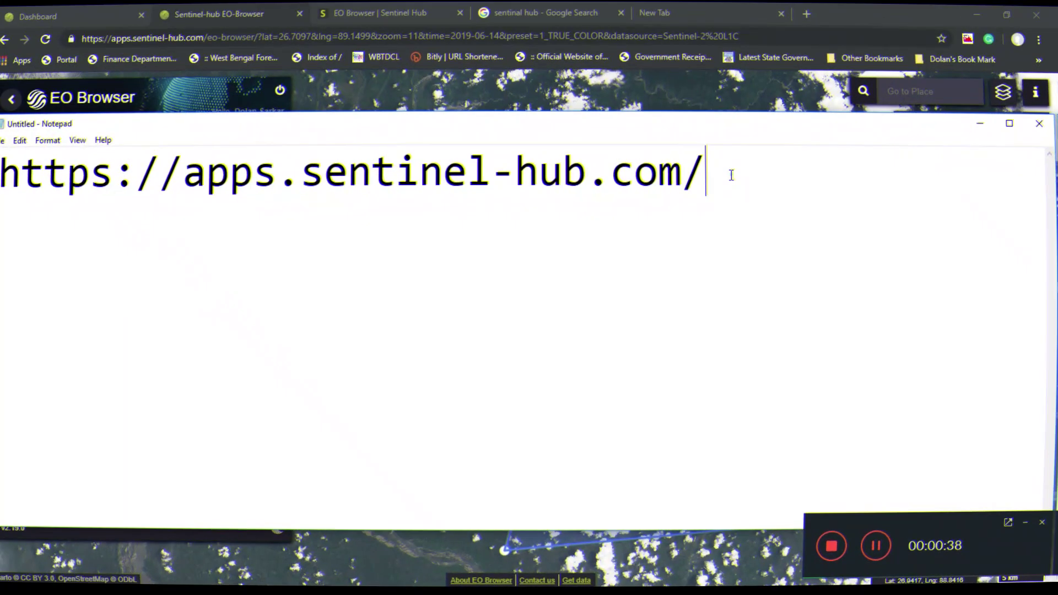
{"action": "left_click_drag", "start_coordinate": [732, 175], "coordinate": [3, 175]}
{"action": "key", "text": "ctrl+c"}
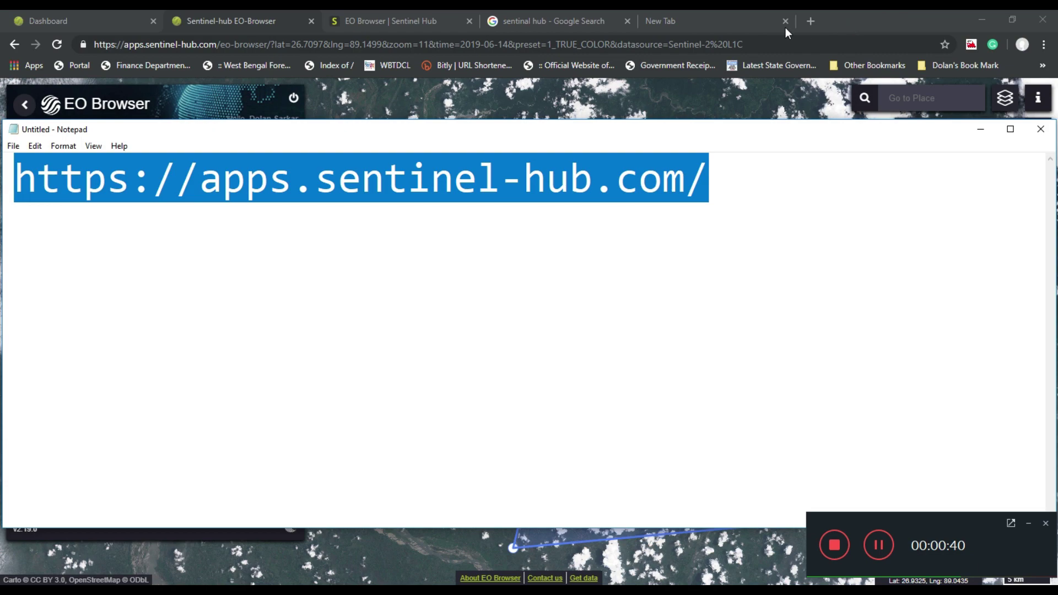
{"action": "left_click", "coordinate": [800, 25]}
{"action": "left_click", "coordinate": [1044, 45]}
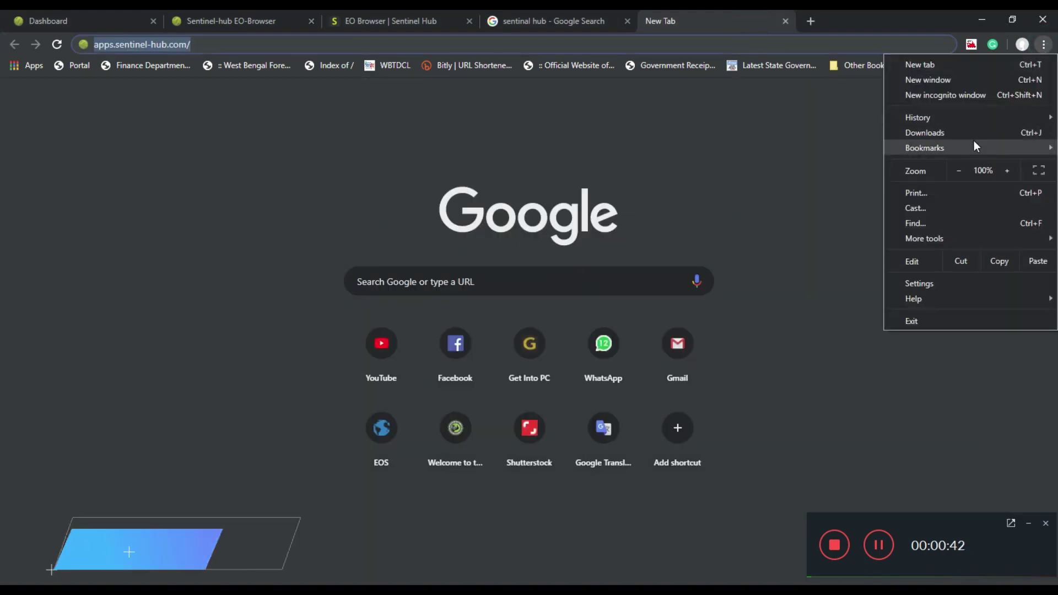
{"action": "left_click", "coordinate": [965, 95]}
{"action": "key", "text": "ctrl+v"}
{"action": "key", "text": "Return"}
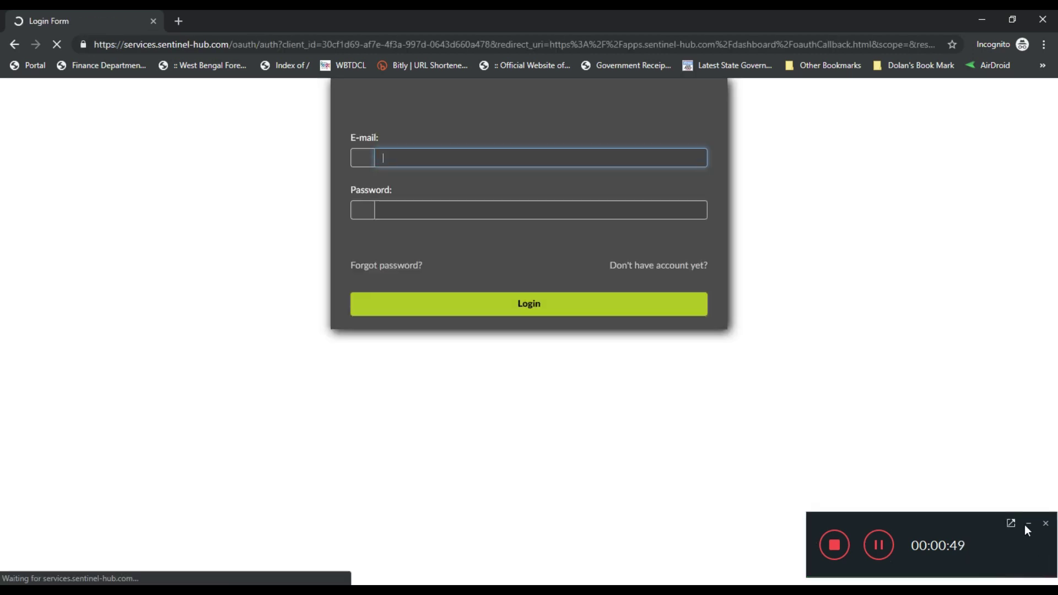
{"action": "left_click", "coordinate": [1027, 524]}
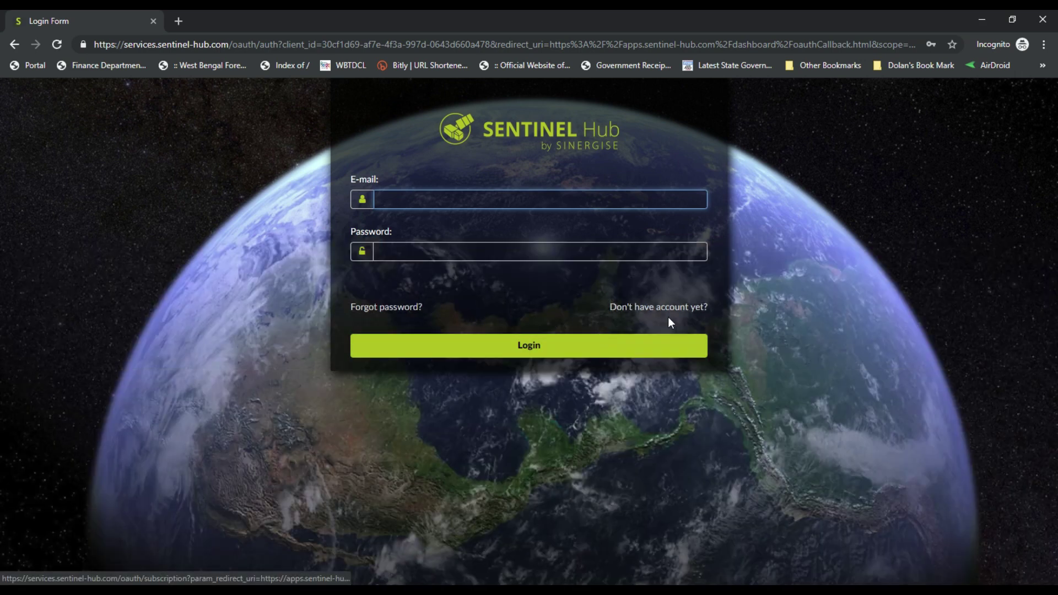
{"action": "left_click", "coordinate": [663, 307]}
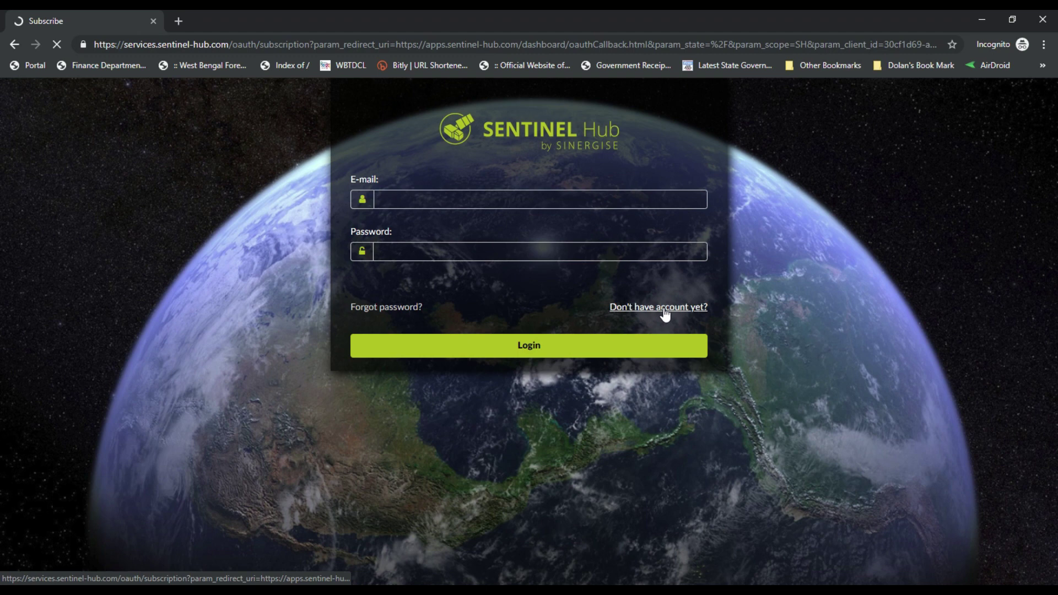
{"action": "left_click", "coordinate": [457, 195]}
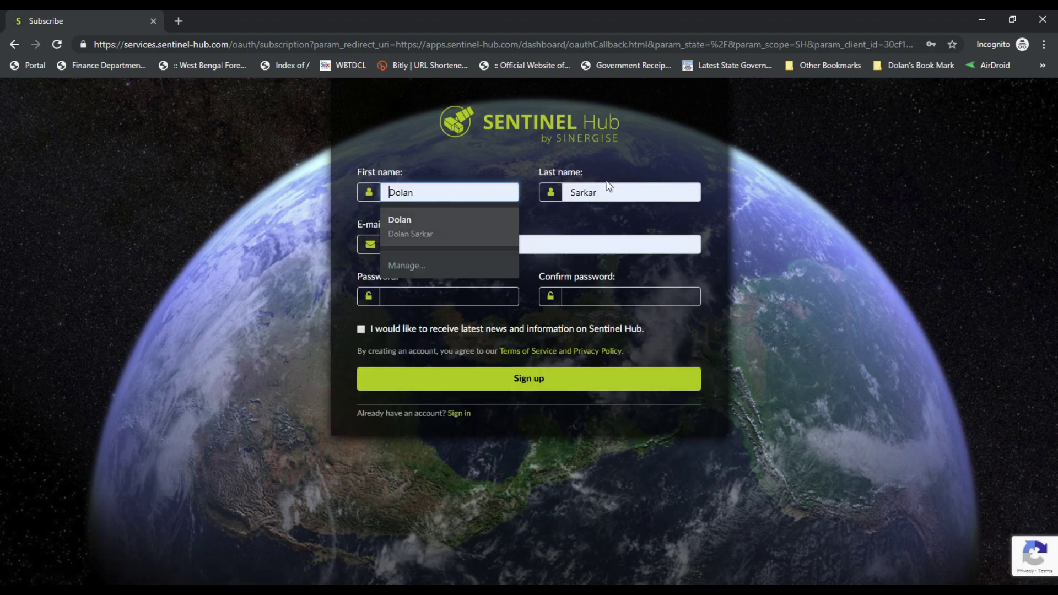
{"action": "left_click", "coordinate": [657, 166]}
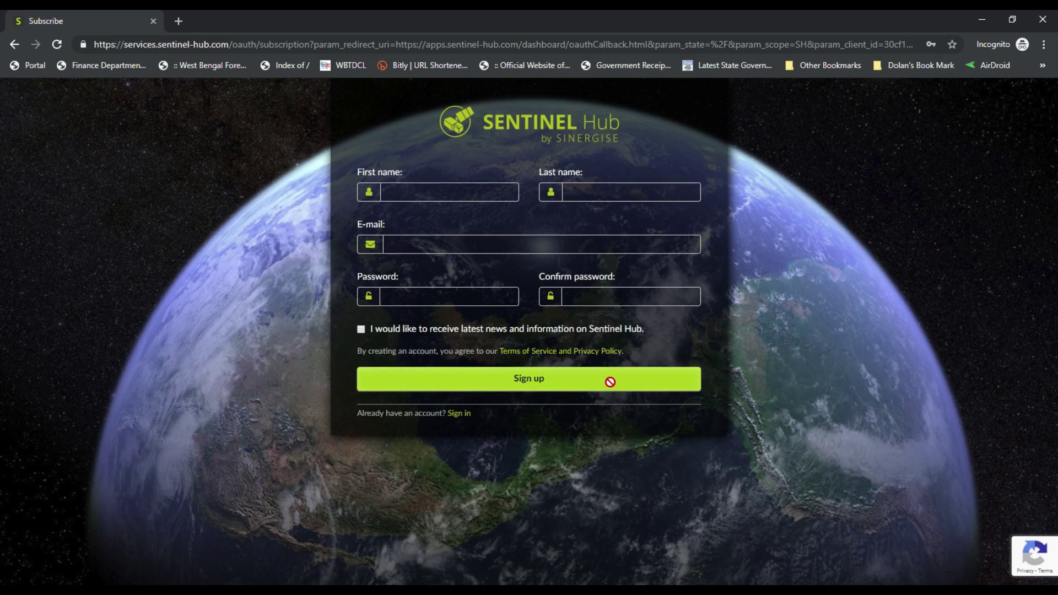
{"action": "key", "text": "alt+Tab"}
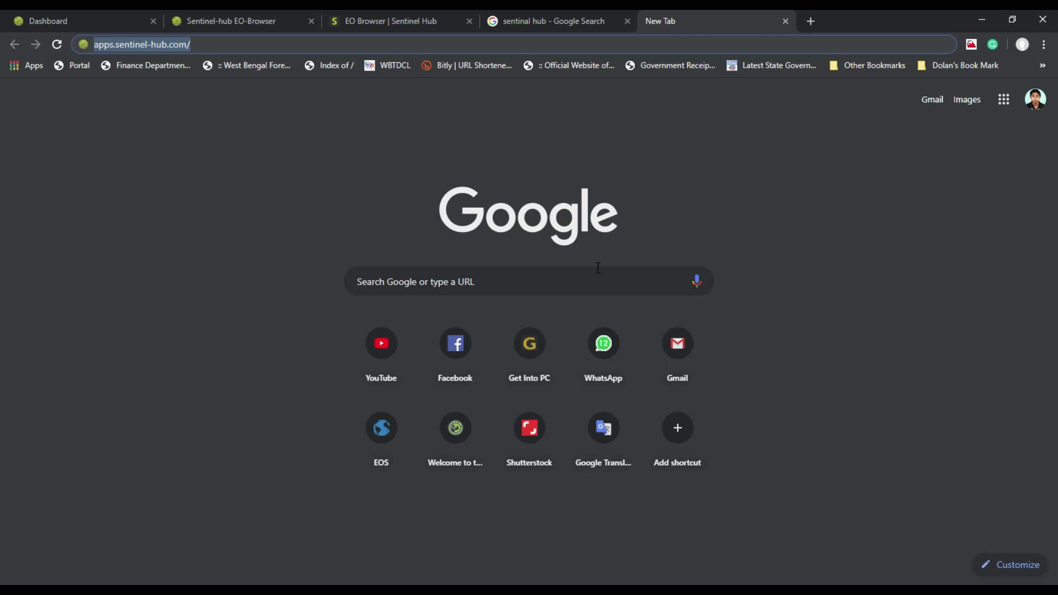
- Open EO Browser from the dashboard's Access section and start exploring the map
{"action": "left_click", "coordinate": [548, 21]}
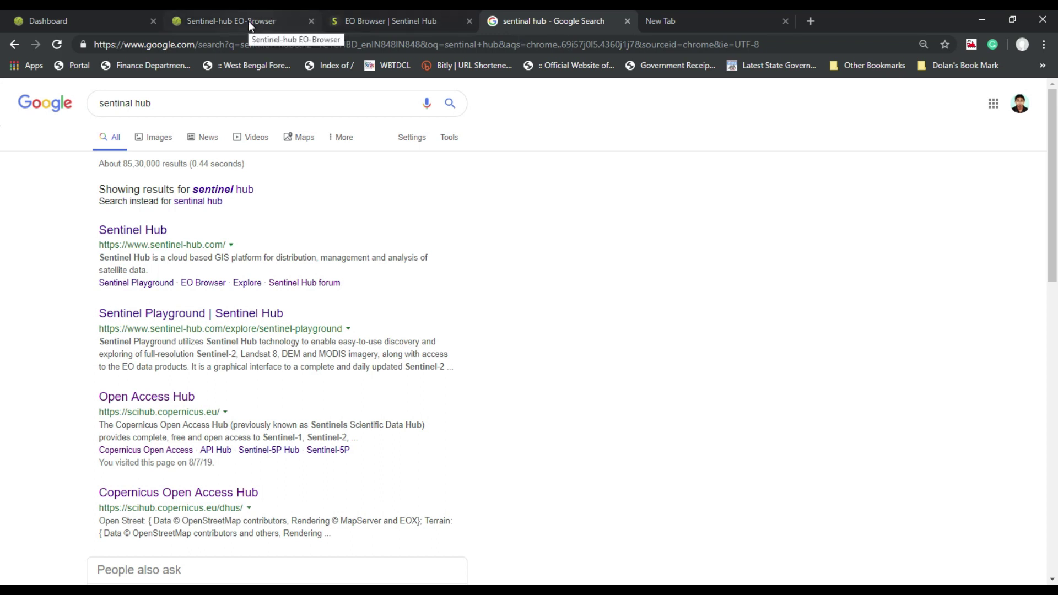
{"action": "left_click", "coordinate": [102, 21]}
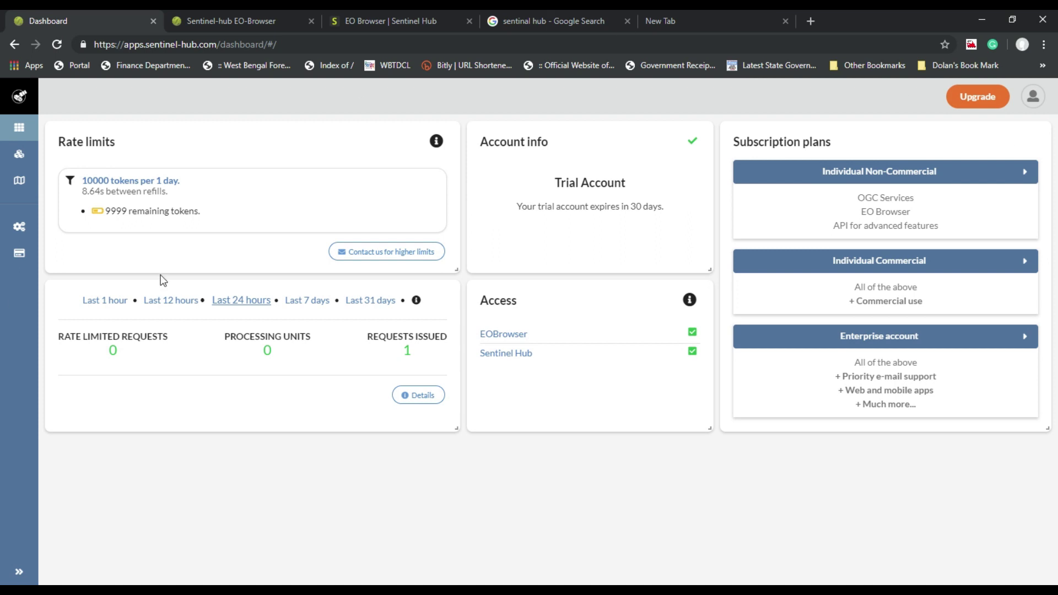
{"action": "left_click", "coordinate": [505, 344]}
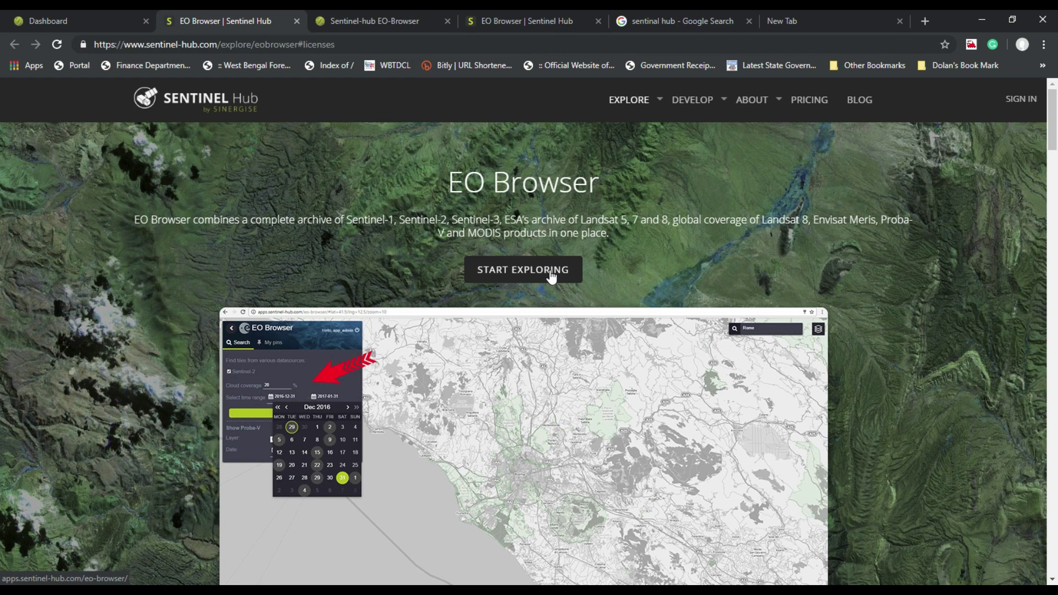
{"action": "left_click", "coordinate": [545, 272]}
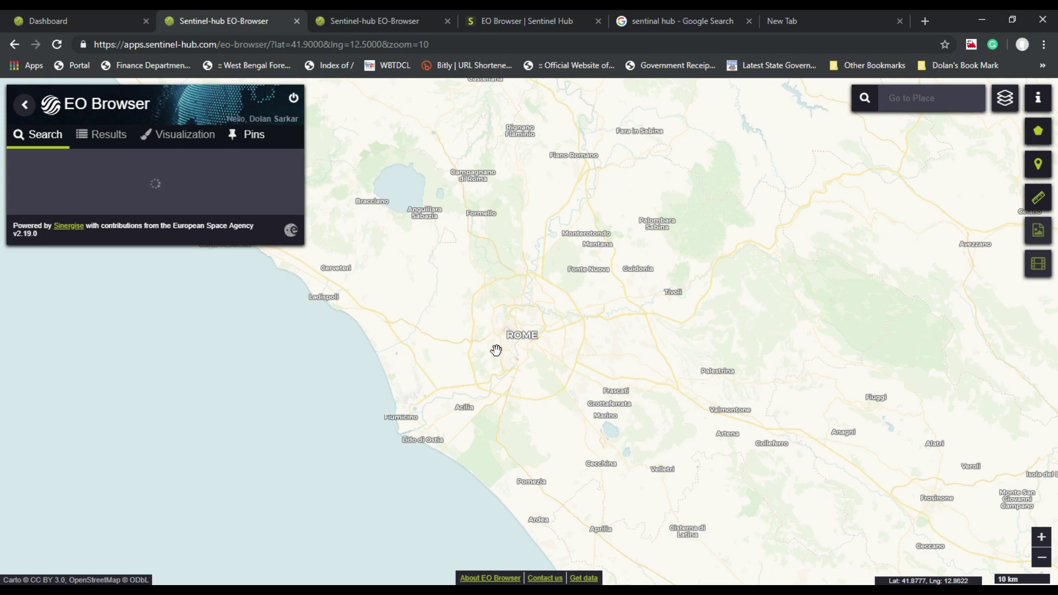
- Pan the map east from Rome across Asia and zoom in on Birpara near Dhupguri
{"action": "scroll", "coordinate": [542, 353], "scroll_direction": "down", "scroll_amount": 3}
{"action": "left_click_drag", "start_coordinate": [647, 390], "coordinate": [338, 402]}
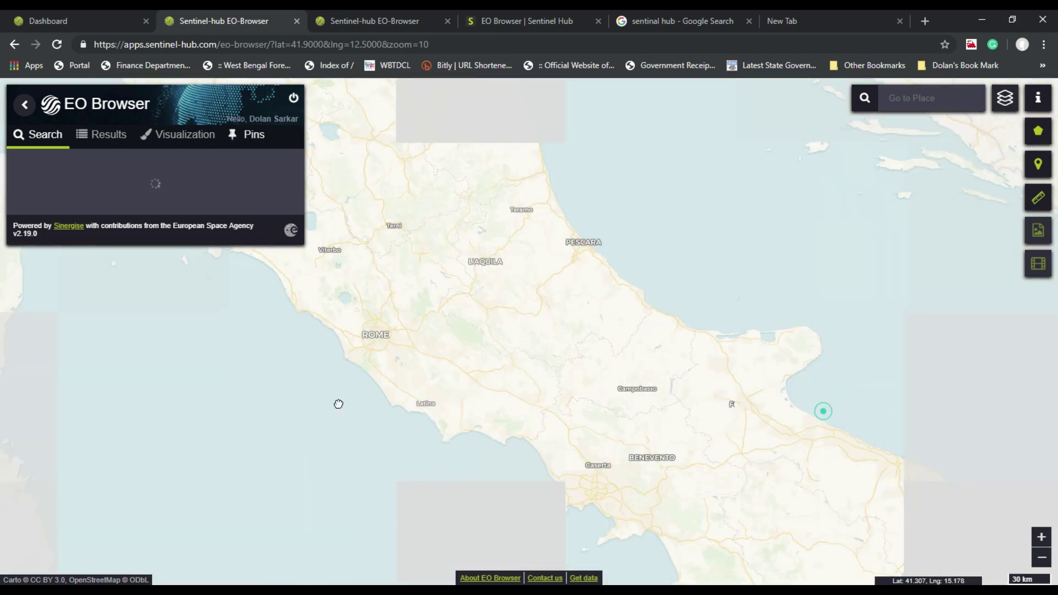
{"action": "scroll", "coordinate": [640, 421], "scroll_direction": "down", "scroll_amount": 2}
{"action": "scroll", "coordinate": [641, 421], "scroll_direction": "down", "scroll_amount": 1}
{"action": "left_click_drag", "start_coordinate": [641, 421], "coordinate": [425, 341]}
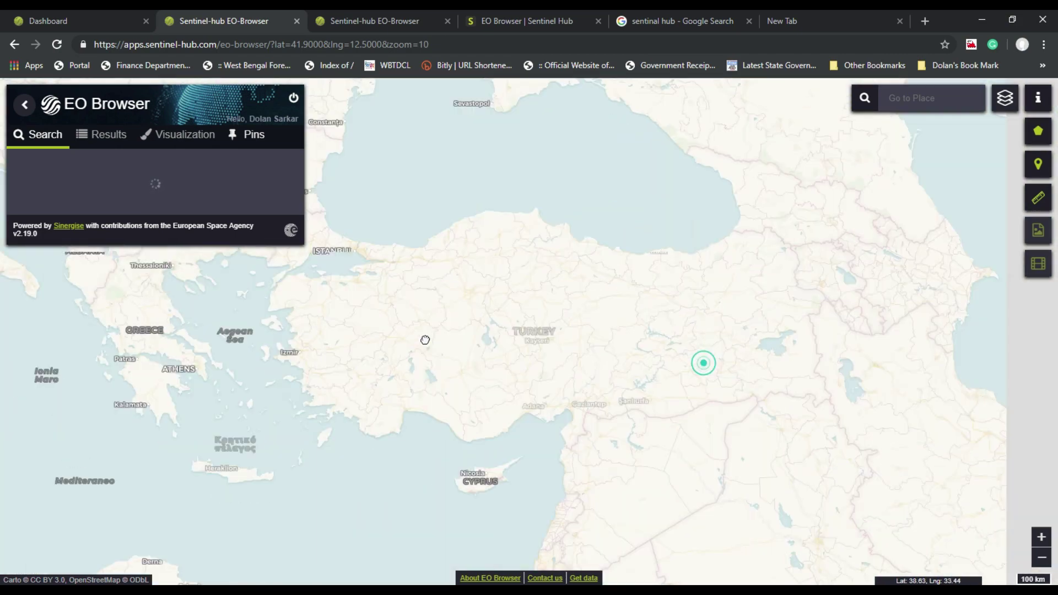
{"action": "left_click_drag", "start_coordinate": [742, 419], "coordinate": [366, 199]}
{"action": "left_click_drag", "start_coordinate": [720, 350], "coordinate": [593, 207]}
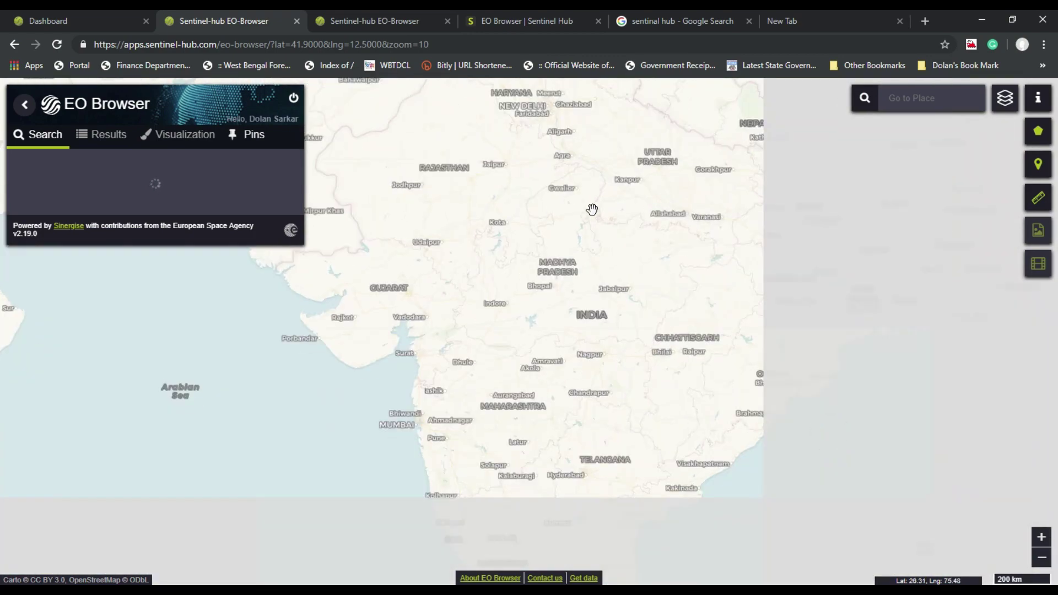
{"action": "scroll", "coordinate": [643, 366], "scroll_direction": "down", "scroll_amount": 1}
{"action": "left_click_drag", "start_coordinate": [643, 366], "coordinate": [577, 332]}
{"action": "scroll", "coordinate": [578, 332], "scroll_direction": "up", "scroll_amount": 3}
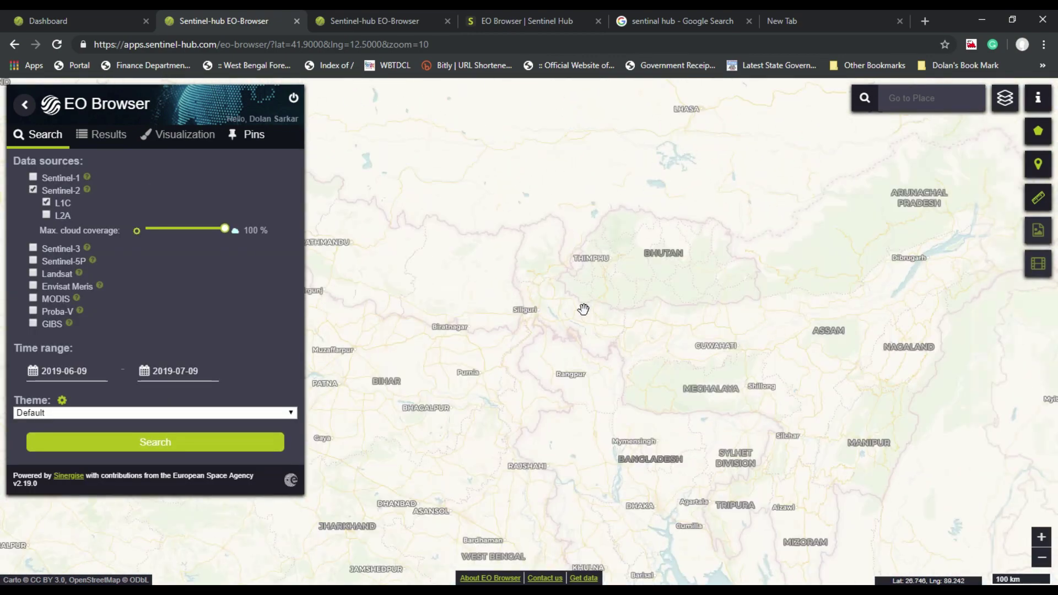
{"action": "scroll", "coordinate": [576, 316], "scroll_direction": "up", "scroll_amount": 3}
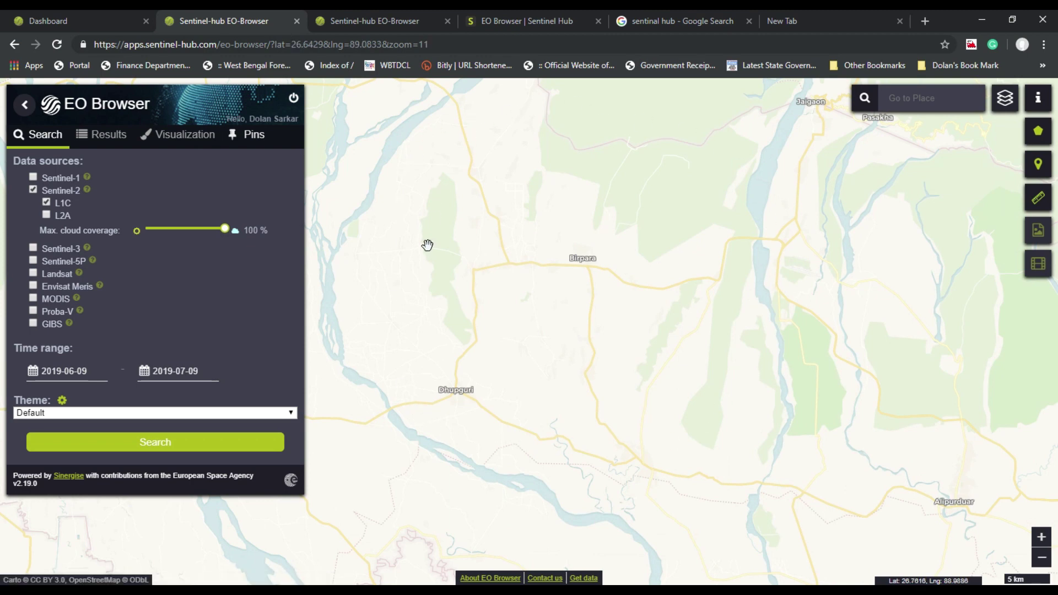
{"action": "left_click", "coordinate": [34, 189]}
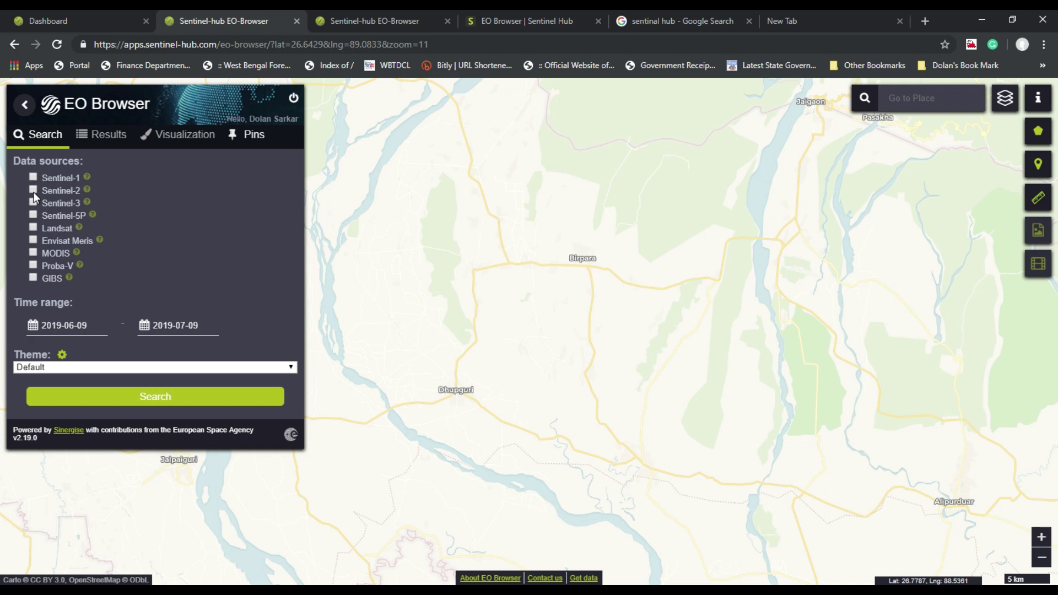
{"action": "left_click", "coordinate": [33, 227]}
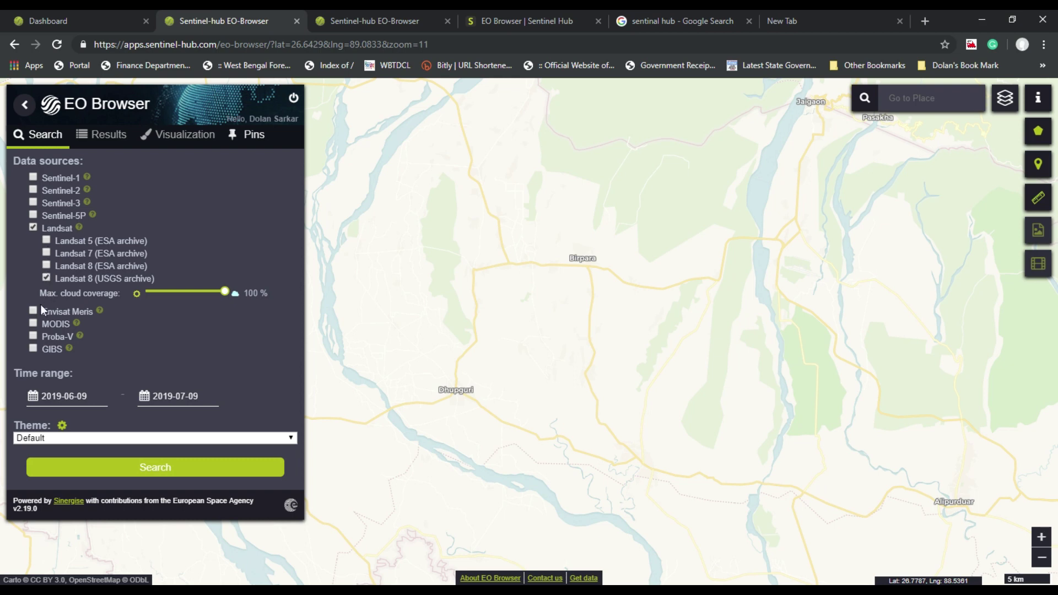
{"action": "left_click", "coordinate": [33, 228]}
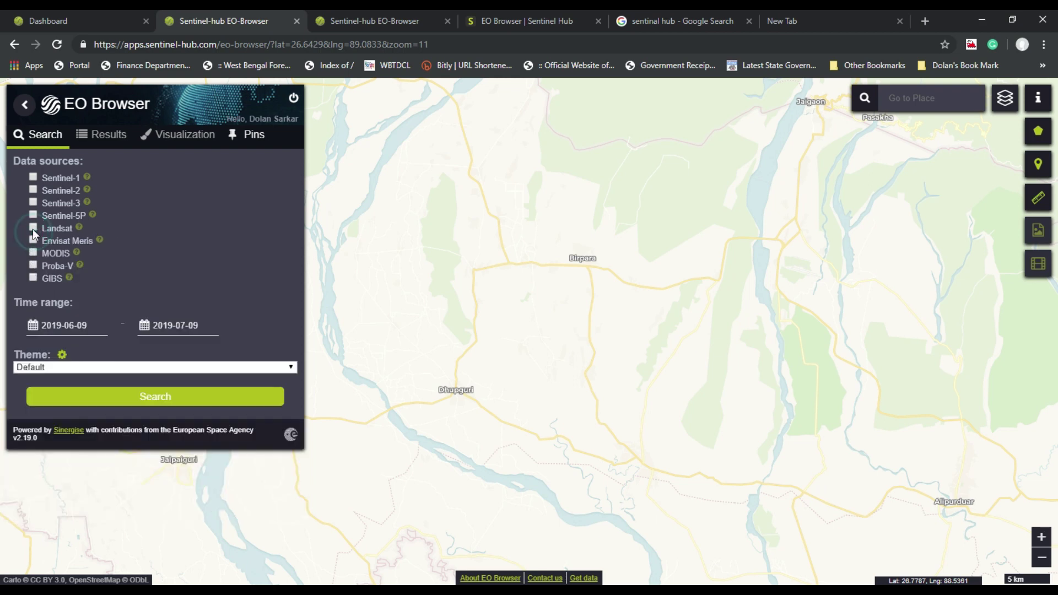
{"action": "left_click", "coordinate": [34, 191]}
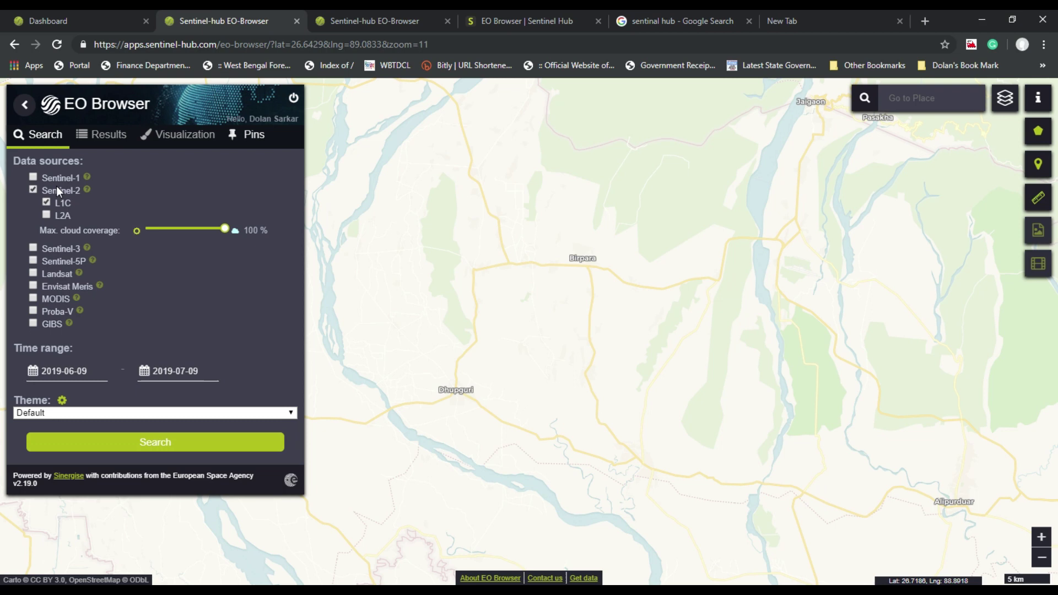
{"action": "left_click_drag", "start_coordinate": [225, 226], "coordinate": [174, 228]}
- Fine-tune the maximum cloud coverage and set the start date to 2019-04-01
{"action": "mouse_move", "coordinate": [176, 229]}
{"action": "left_mouse_down"}
{"action": "mouse_move", "coordinate": [149, 228]}
{"action": "mouse_move", "coordinate": [175, 228]}
{"action": "mouse_move", "coordinate": [165, 229]}
{"action": "left_mouse_up"}
{"action": "left_click", "coordinate": [94, 371]}
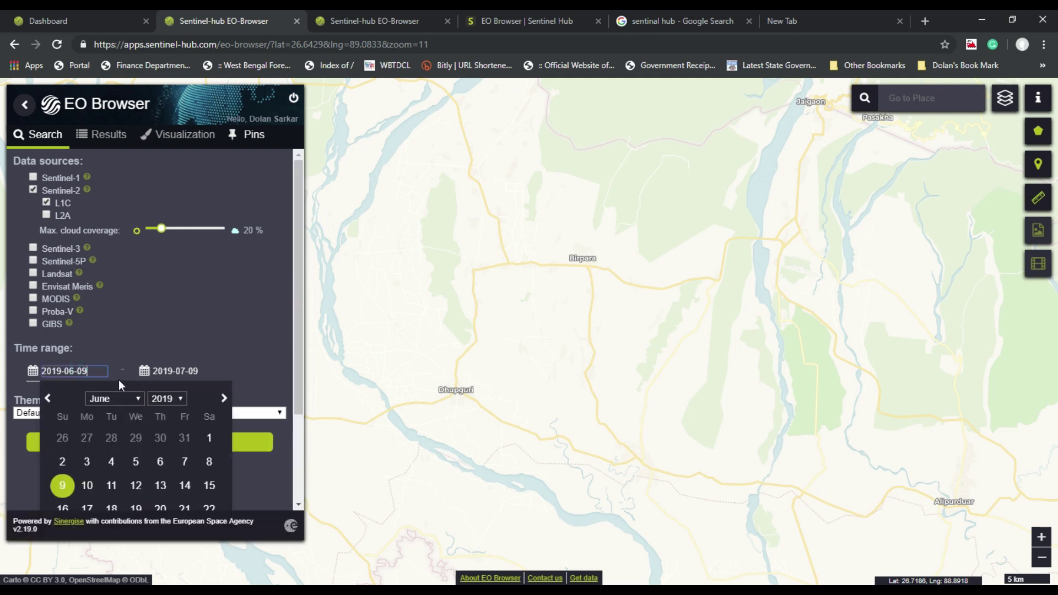
{"action": "scroll", "coordinate": [285, 372], "scroll_direction": "down", "scroll_amount": 1}
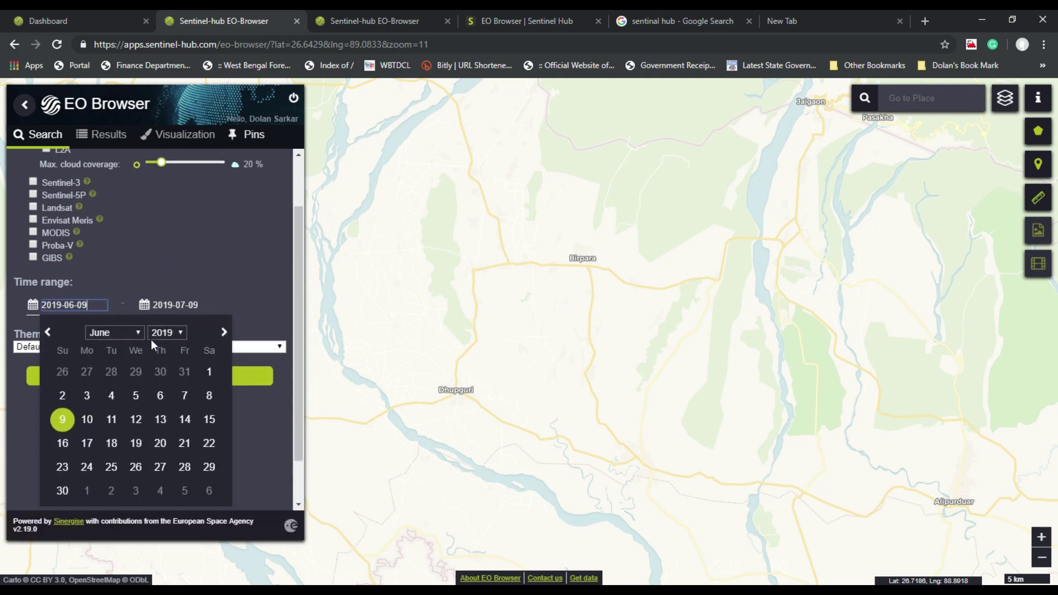
{"action": "left_click", "coordinate": [138, 332]}
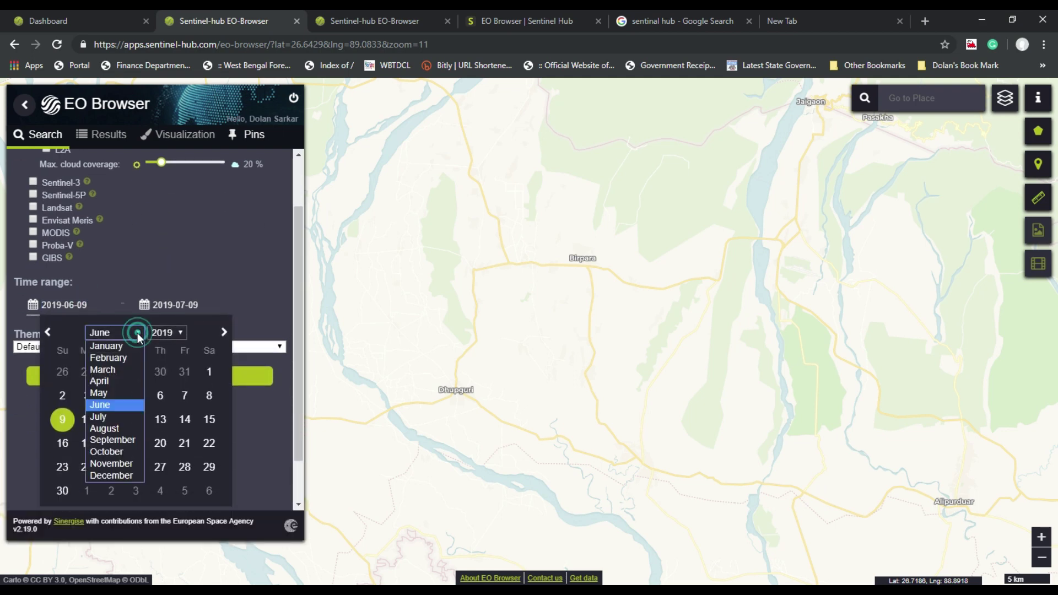
{"action": "left_click", "coordinate": [126, 380]}
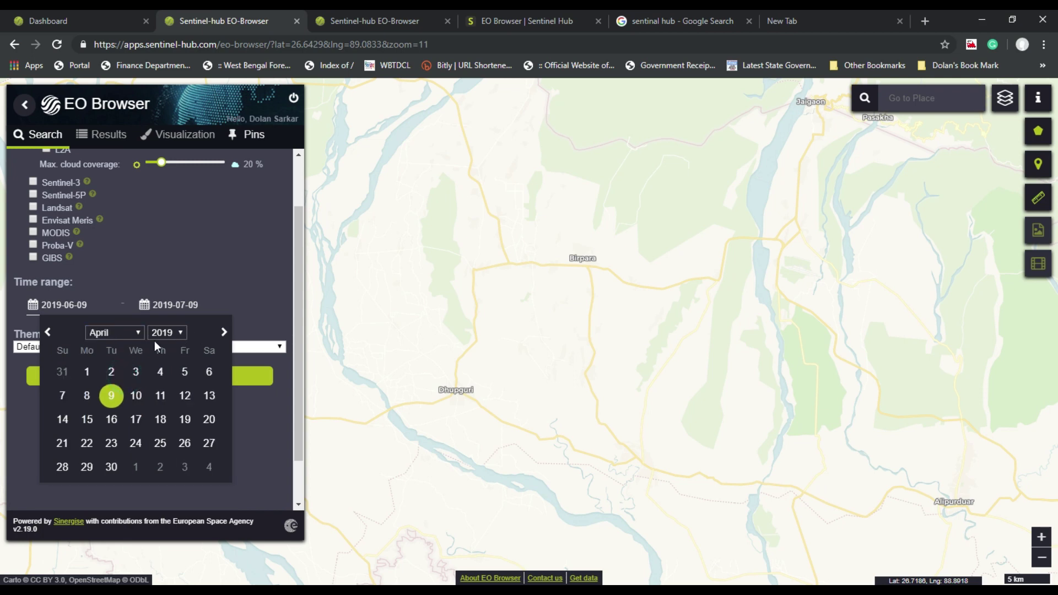
{"action": "left_click", "coordinate": [87, 373]}
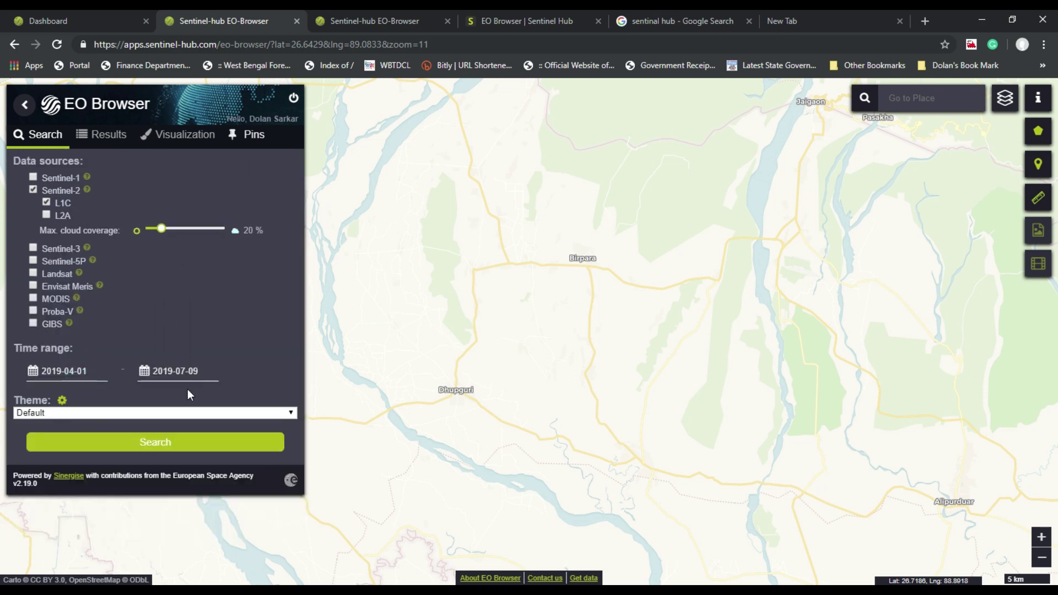
- Set the end date to 2019-04-30 and run the search
{"action": "left_click", "coordinate": [186, 371]}
{"action": "left_click", "coordinate": [167, 399]}
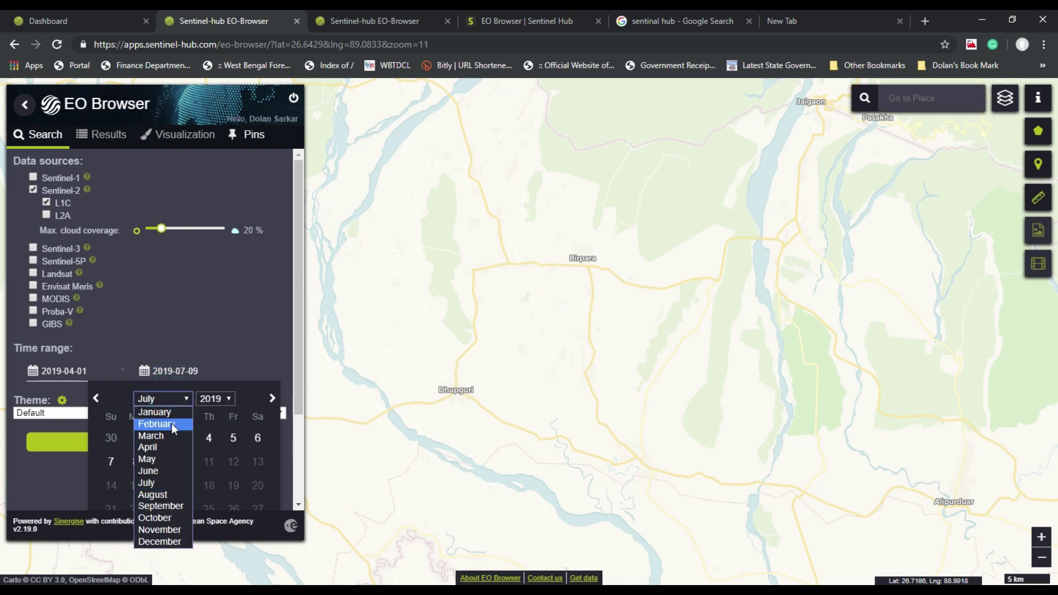
{"action": "left_click", "coordinate": [169, 447]}
{"action": "scroll", "coordinate": [262, 435], "scroll_direction": "down", "scroll_amount": 2}
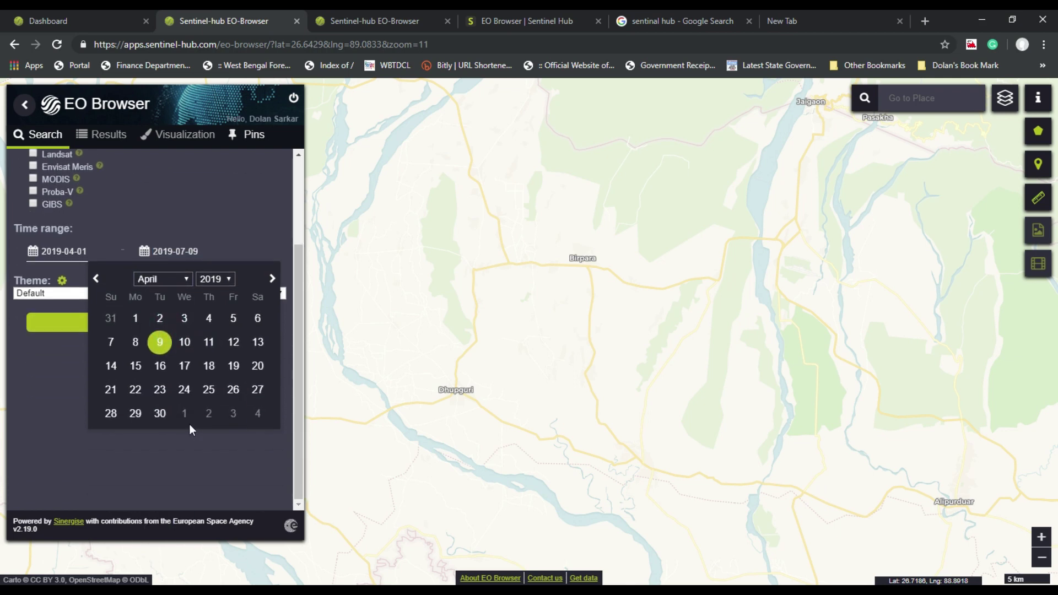
{"action": "left_click", "coordinate": [160, 413]}
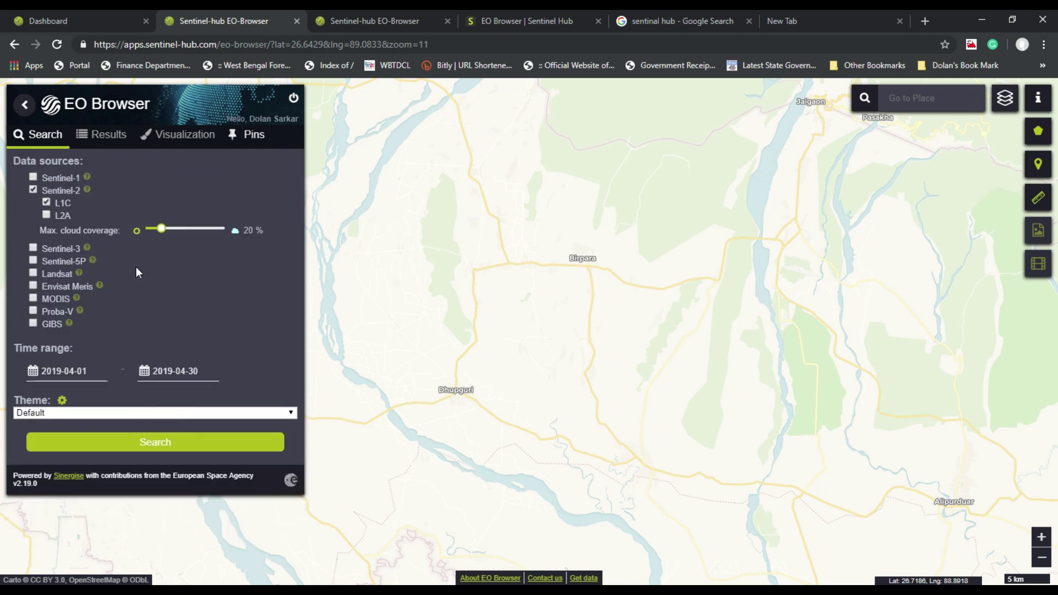
{"action": "left_click", "coordinate": [163, 445]}
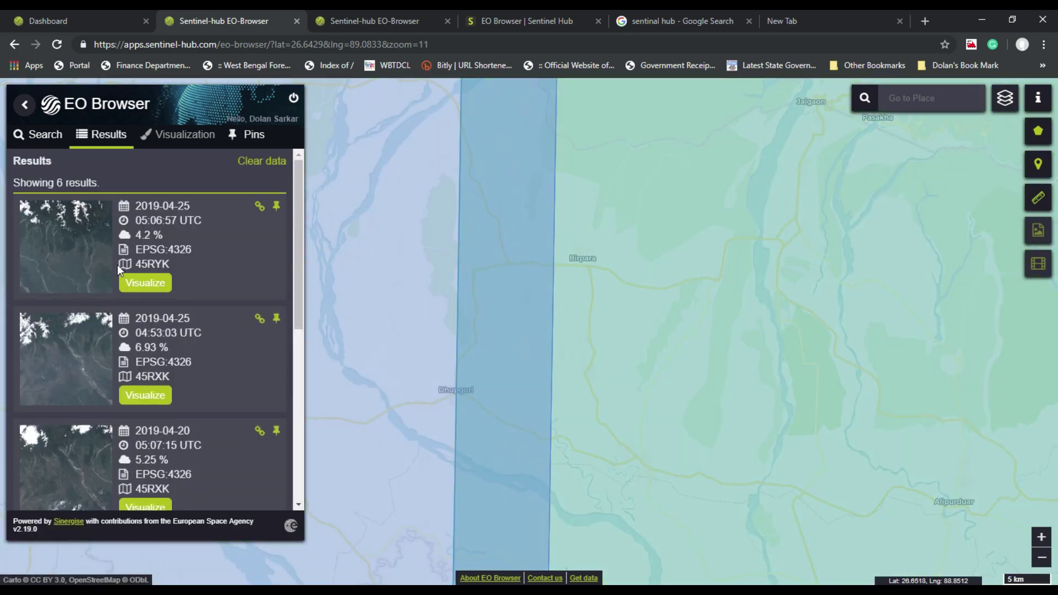
- Review the six results and highlight the first scene's date 2019-04-25, 4.2% cloud and EPSG:4326
{"action": "scroll", "coordinate": [165, 386], "scroll_direction": "down", "scroll_amount": 4}
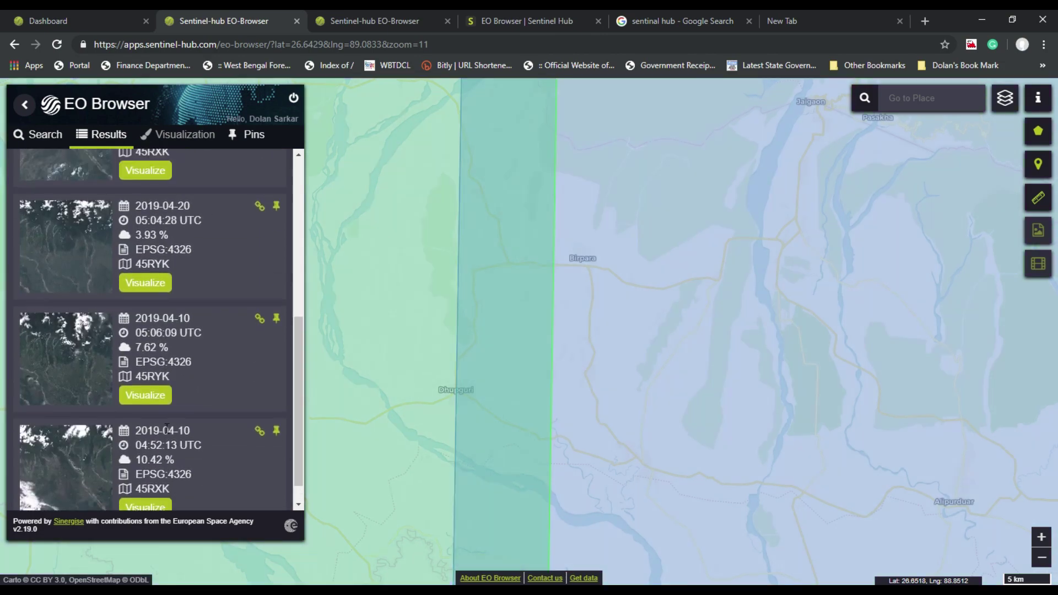
{"action": "scroll", "coordinate": [181, 330], "scroll_direction": "up", "scroll_amount": 4}
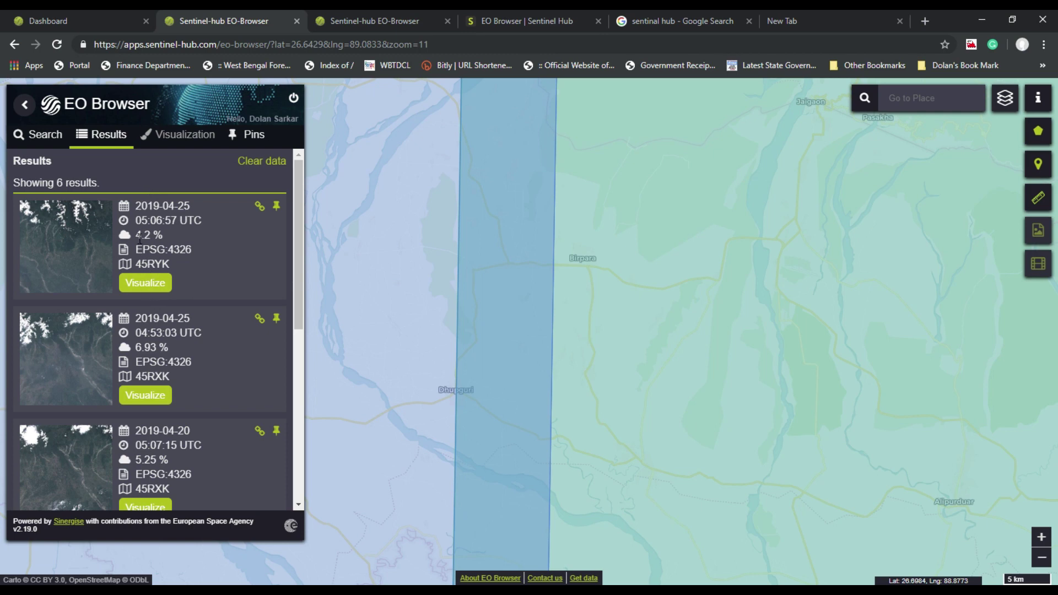
{"action": "left_click_drag", "start_coordinate": [133, 203], "coordinate": [199, 201]}
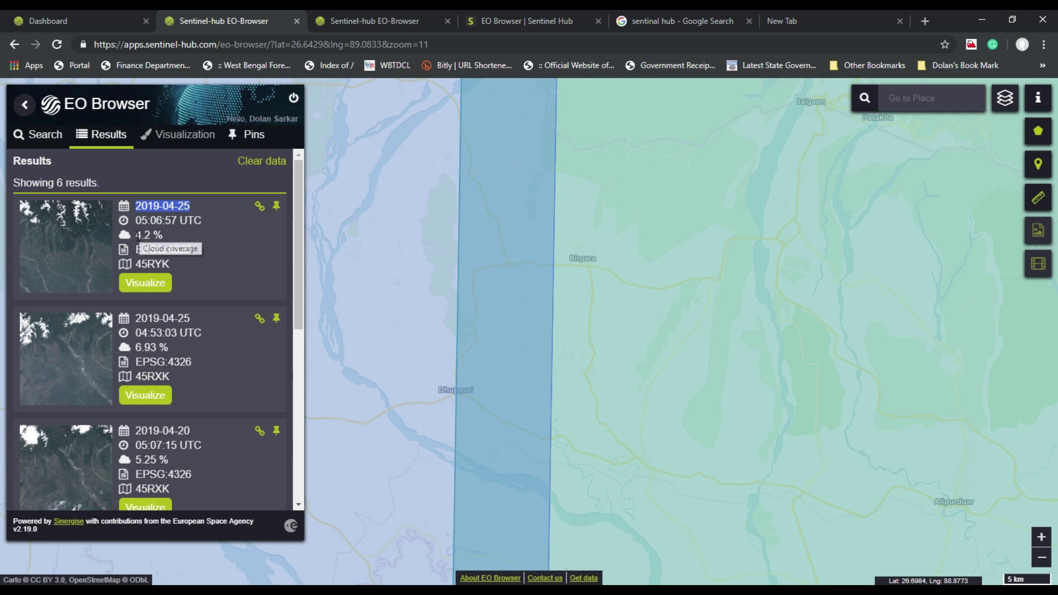
{"action": "left_click_drag", "start_coordinate": [165, 236], "coordinate": [126, 236]}
{"action": "left_click_drag", "start_coordinate": [192, 250], "coordinate": [142, 248]}
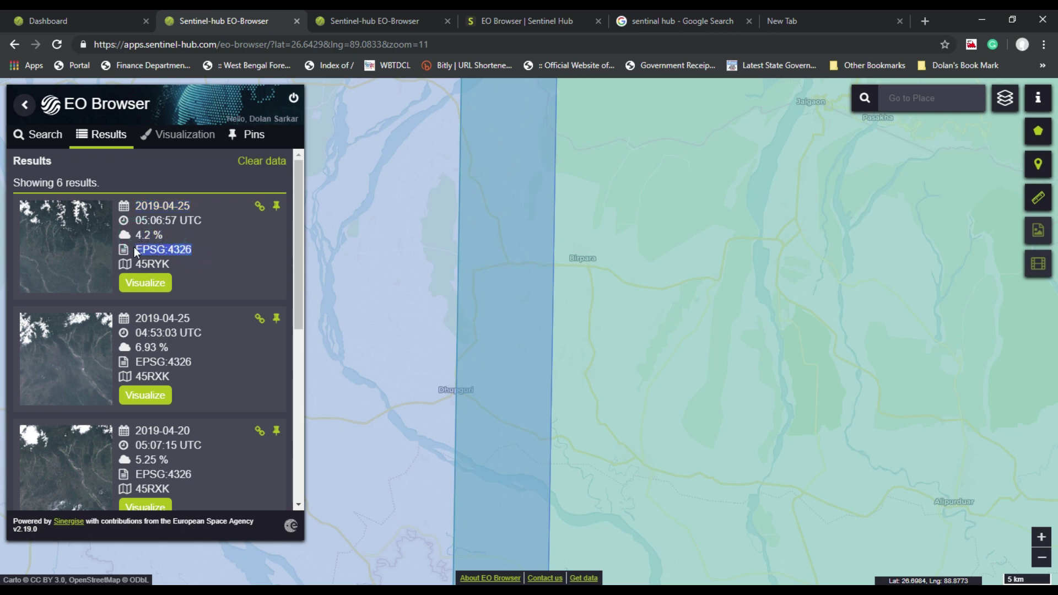
{"action": "left_click", "coordinate": [146, 285]}
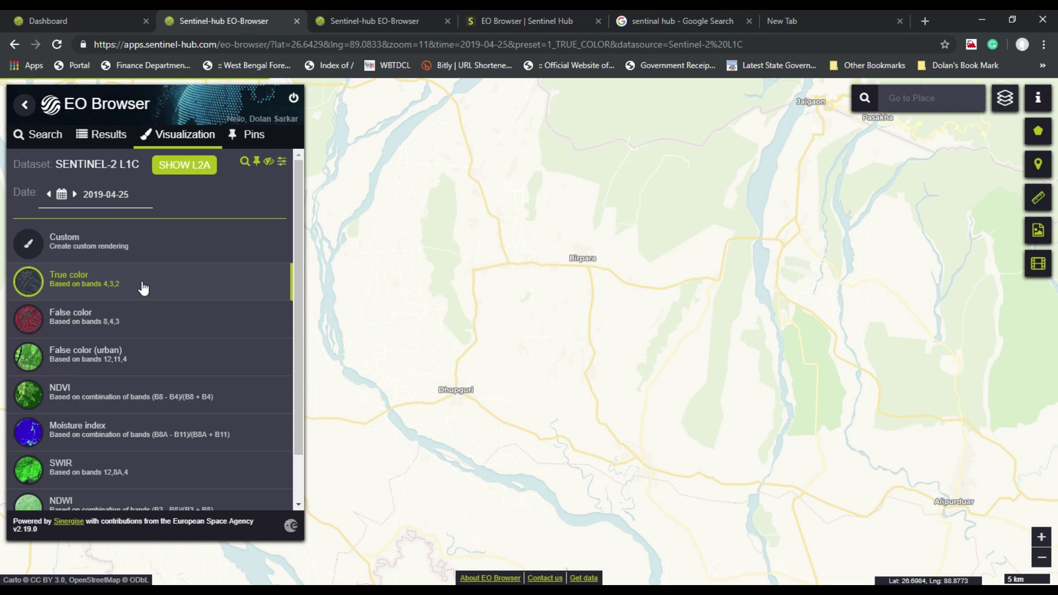
{"action": "scroll", "coordinate": [142, 288], "scroll_direction": "down", "scroll_amount": 1}
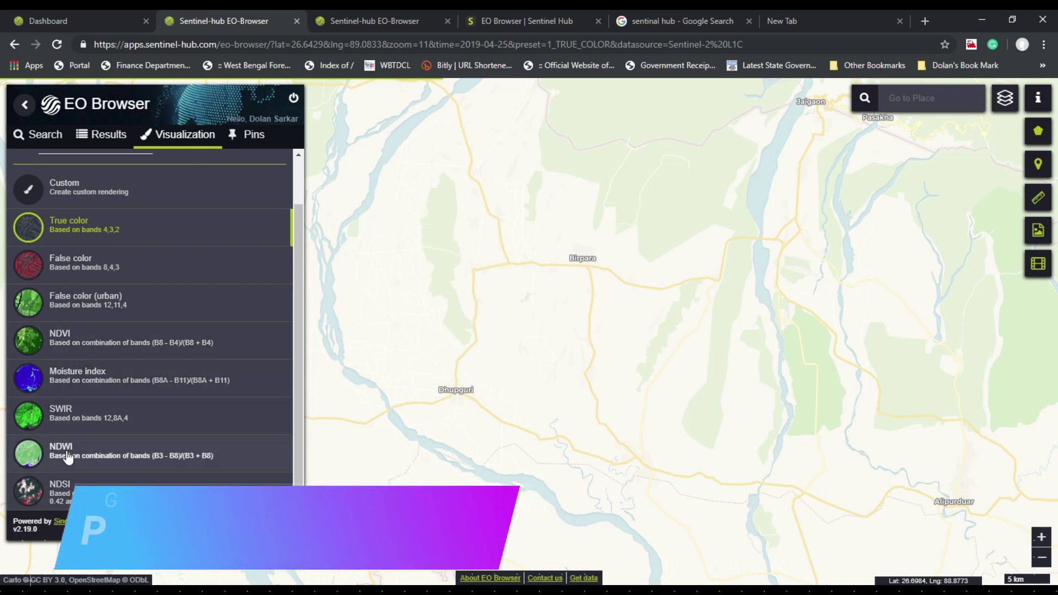
{"action": "scroll", "coordinate": [70, 339], "scroll_direction": "up", "scroll_amount": 2}
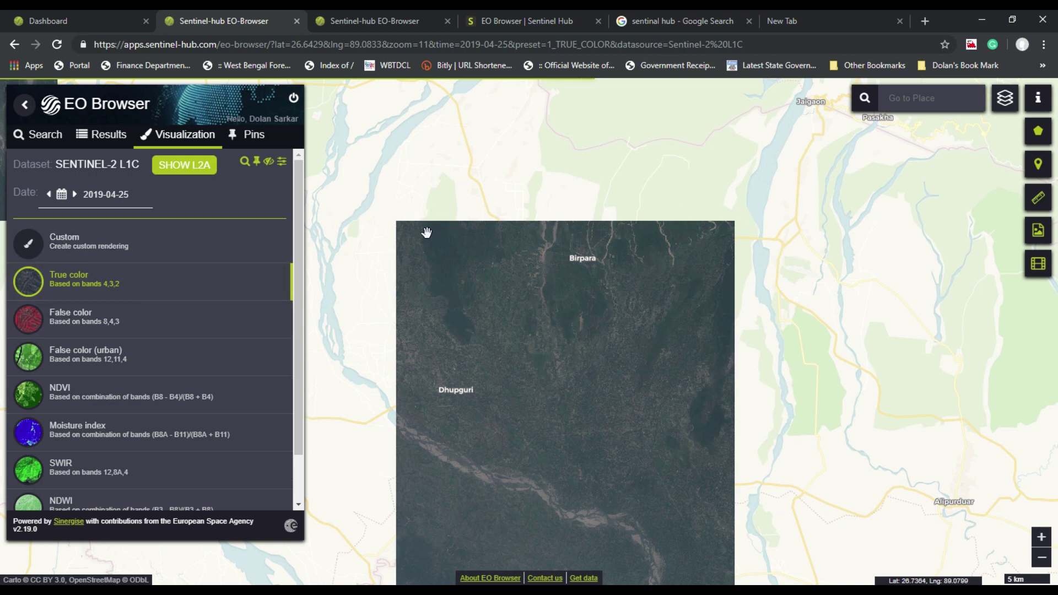
{"action": "left_click", "coordinate": [100, 139]}
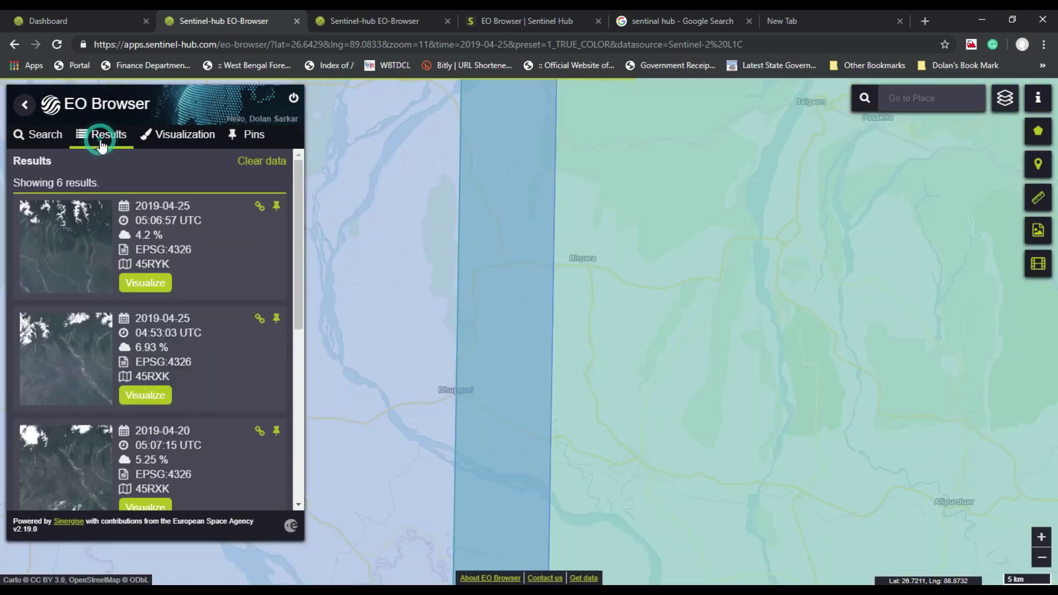
- Open the 2019-04-25 scene's SciHub product link and cancel saving the zip file
{"action": "left_click", "coordinate": [258, 208]}
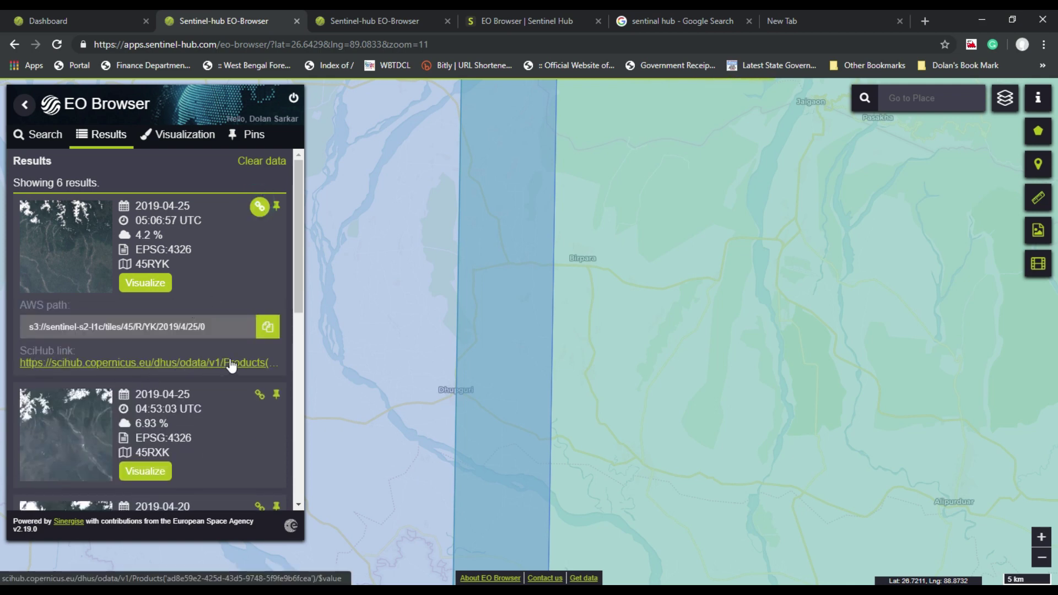
{"action": "left_click", "coordinate": [148, 365]}
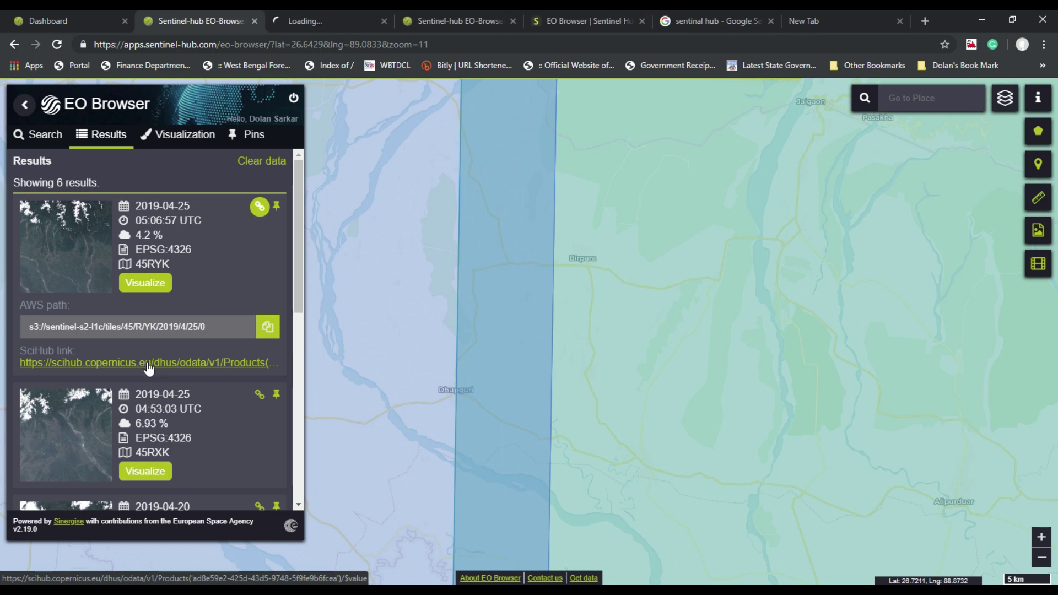
{"action": "left_click", "coordinate": [352, 18]}
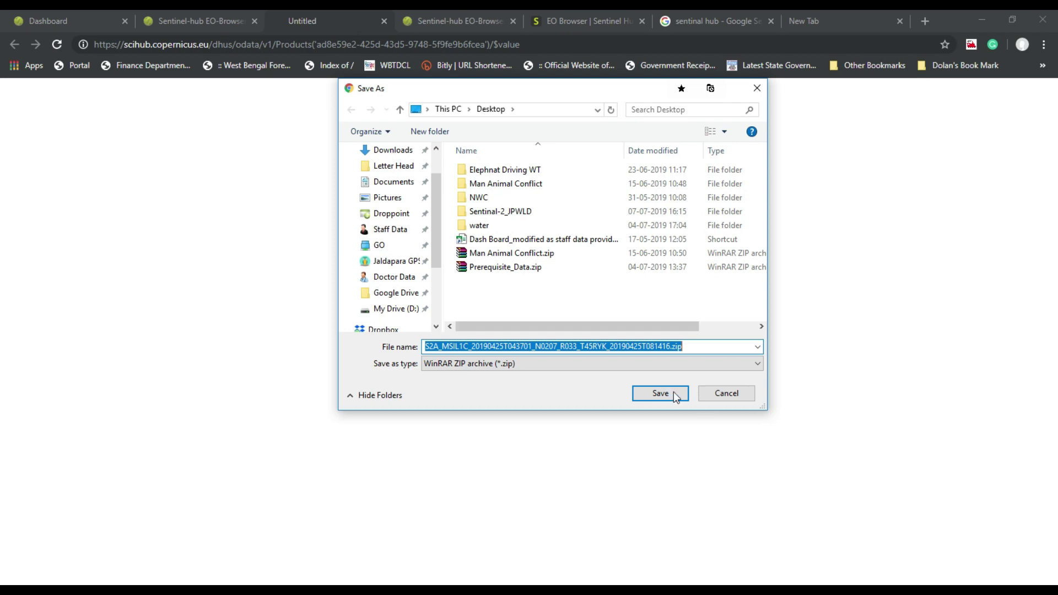
{"action": "left_click", "coordinate": [729, 397]}
- Look over the dashboard and the other EO Browser tab, then show the scene's visualisation layers
{"action": "left_click", "coordinate": [78, 22]}
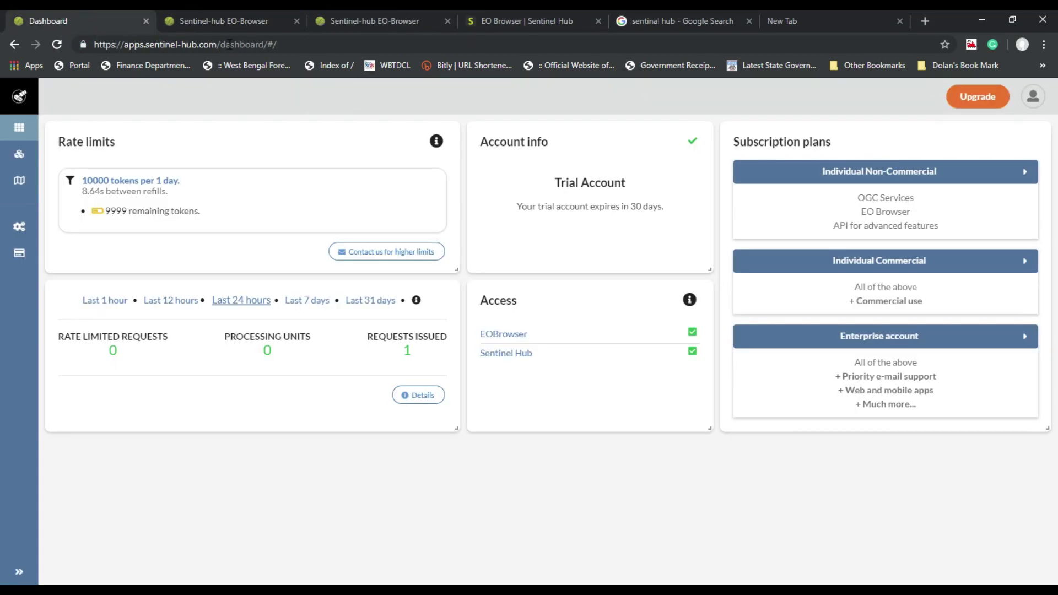
{"action": "left_click", "coordinate": [208, 24]}
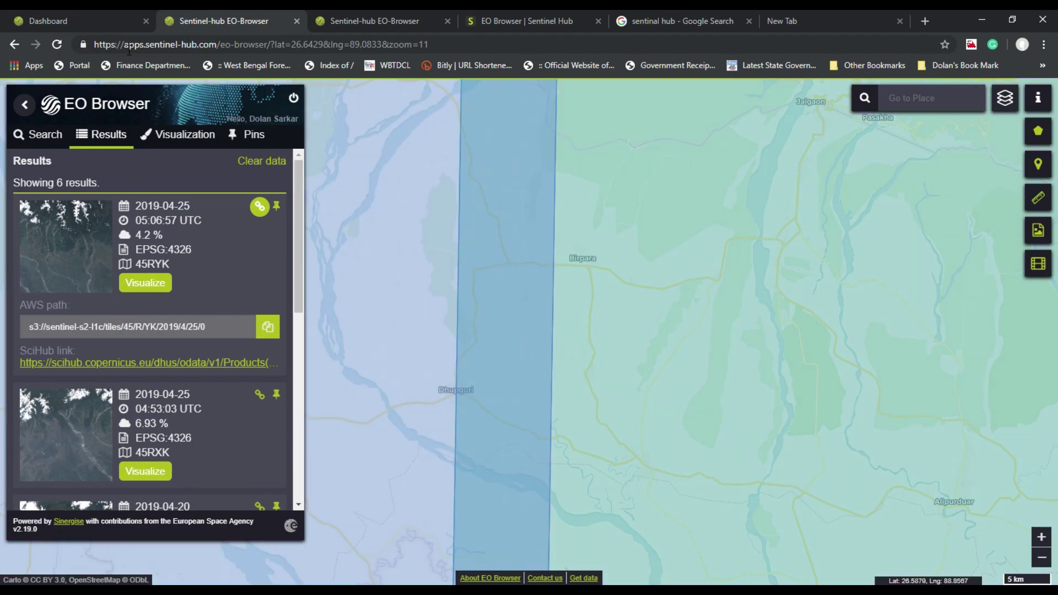
{"action": "left_click", "coordinate": [114, 14]}
{"action": "left_click", "coordinate": [370, 23]}
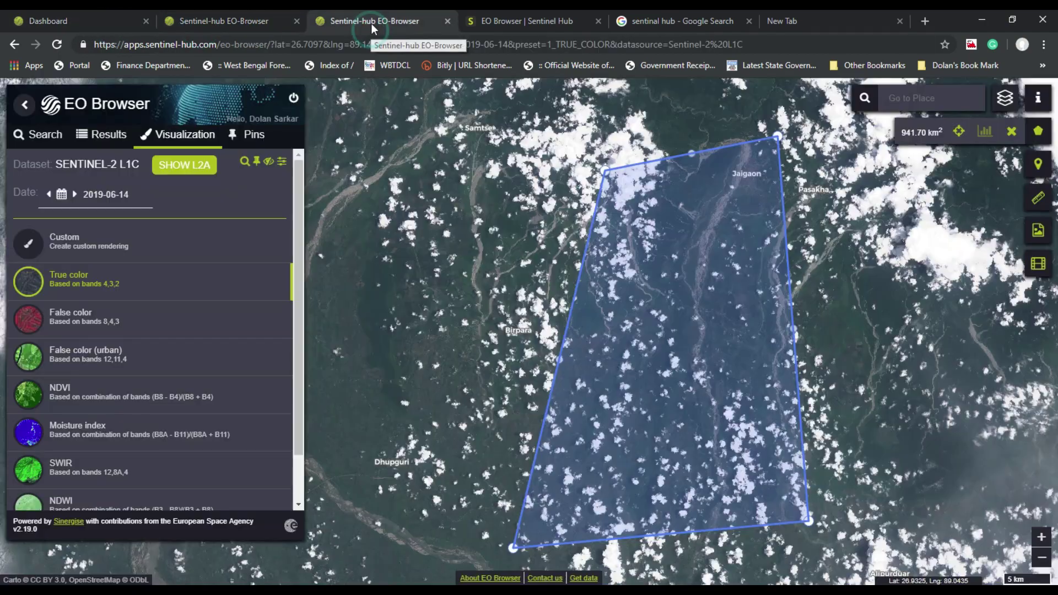
{"action": "left_click", "coordinate": [220, 21]}
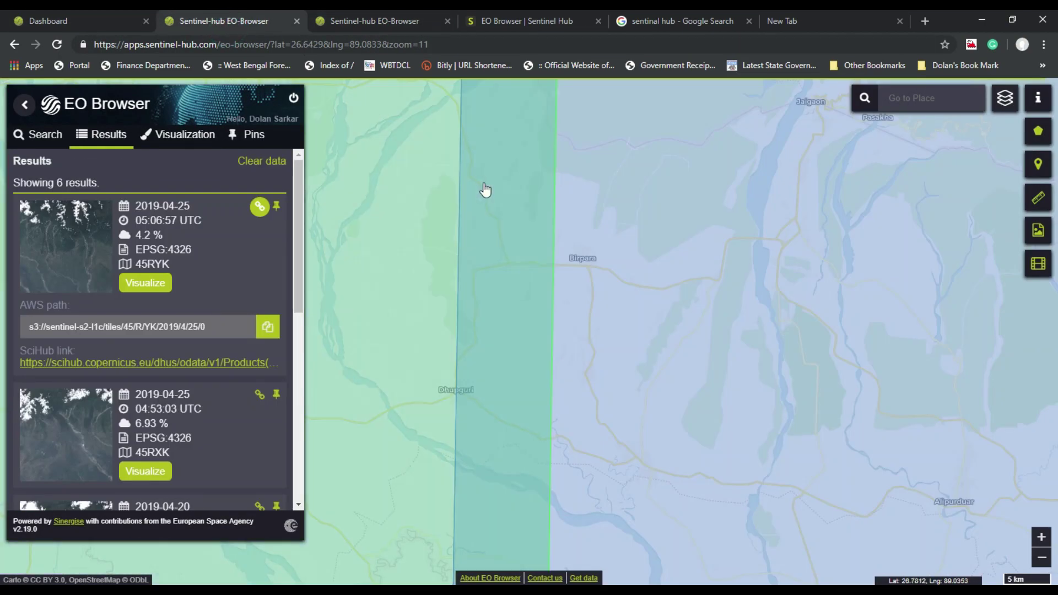
{"action": "left_click", "coordinate": [175, 135]}
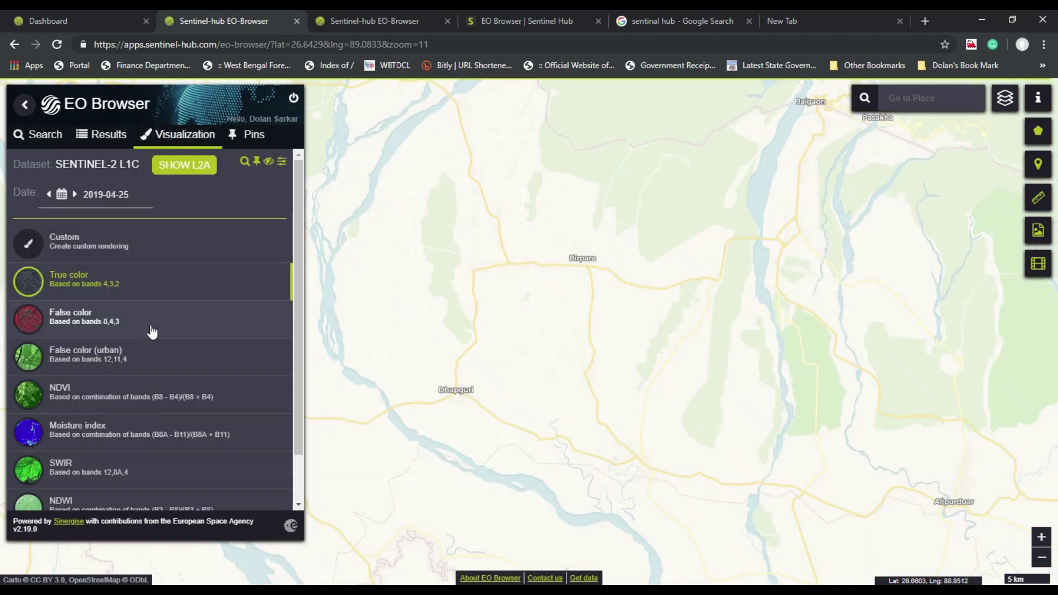
- Switch the scene to the NDVI layer, pan east of Birpara, and open the image download dialog
{"action": "scroll", "coordinate": [82, 375], "scroll_direction": "down", "scroll_amount": 1}
{"action": "left_click", "coordinate": [38, 340]}
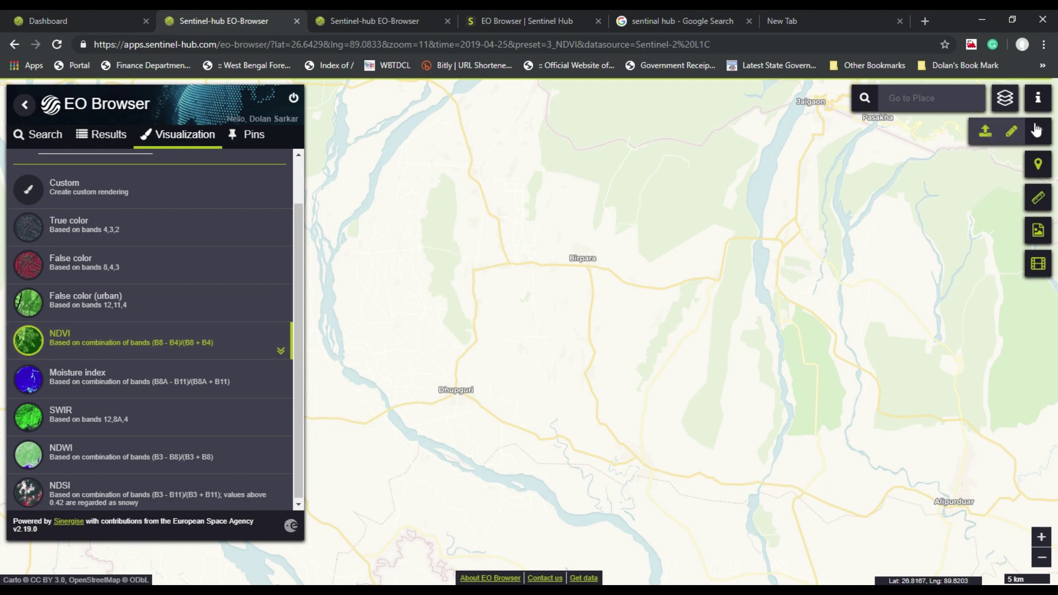
{"action": "left_click_drag", "start_coordinate": [783, 316], "coordinate": [618, 346]}
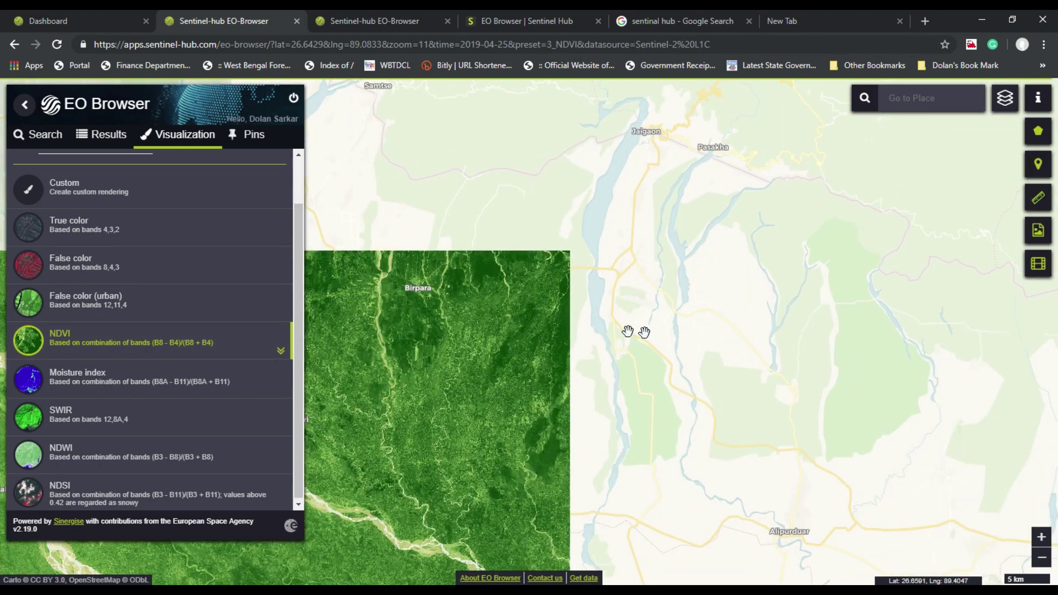
{"action": "left_click", "coordinate": [1040, 230]}
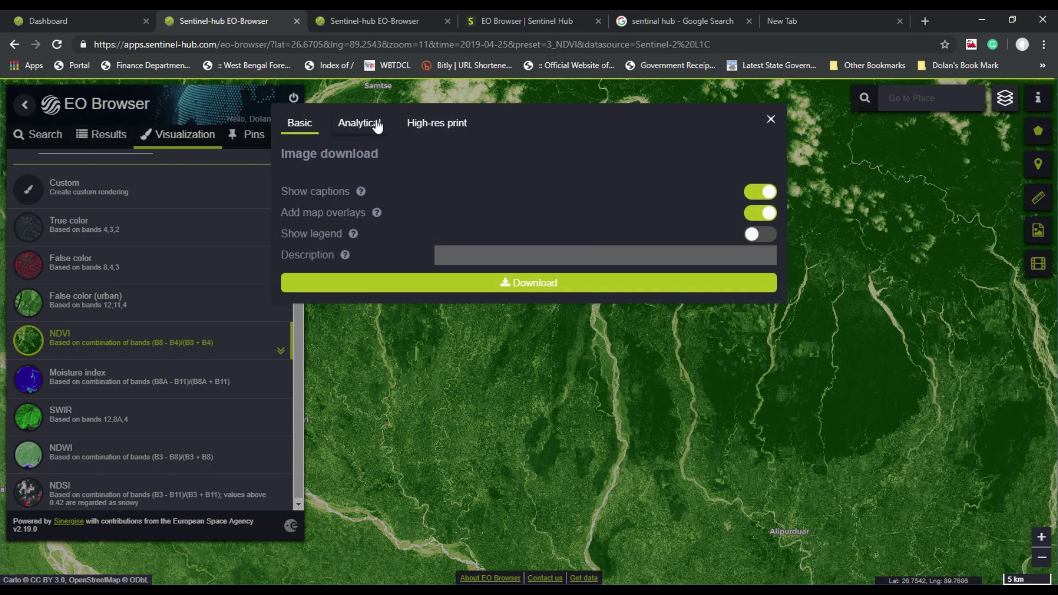
- Browse the Analytical and High-res print image formats, keeping JPG, then close and return to search
{"action": "left_click", "coordinate": [358, 123]}
{"action": "left_click", "coordinate": [514, 209]}
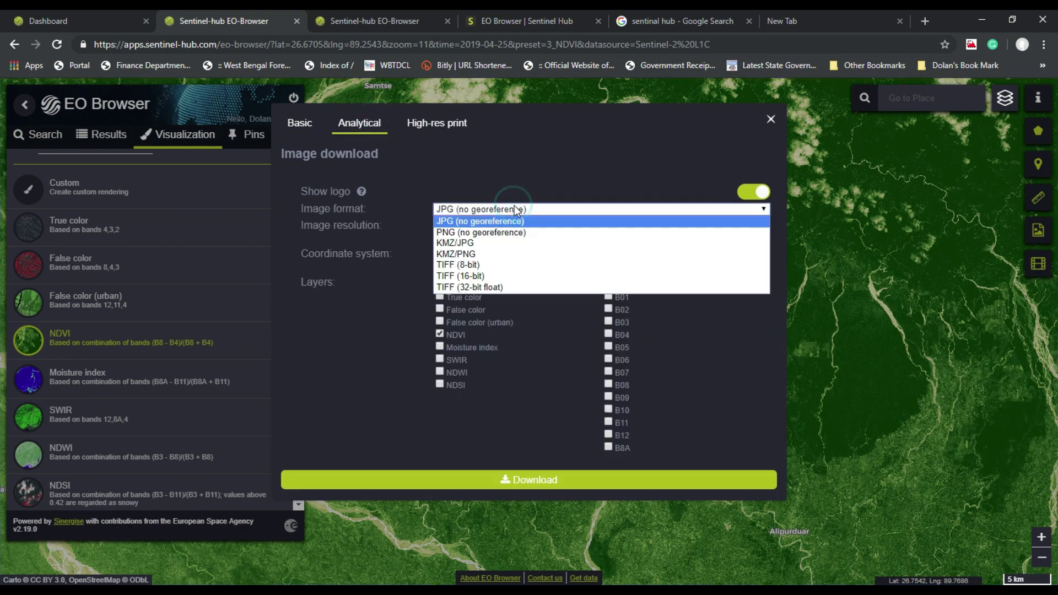
{"action": "left_click", "coordinate": [547, 138]}
{"action": "left_click", "coordinate": [444, 122]}
{"action": "left_click", "coordinate": [707, 254]}
{"action": "left_click", "coordinate": [709, 255]}
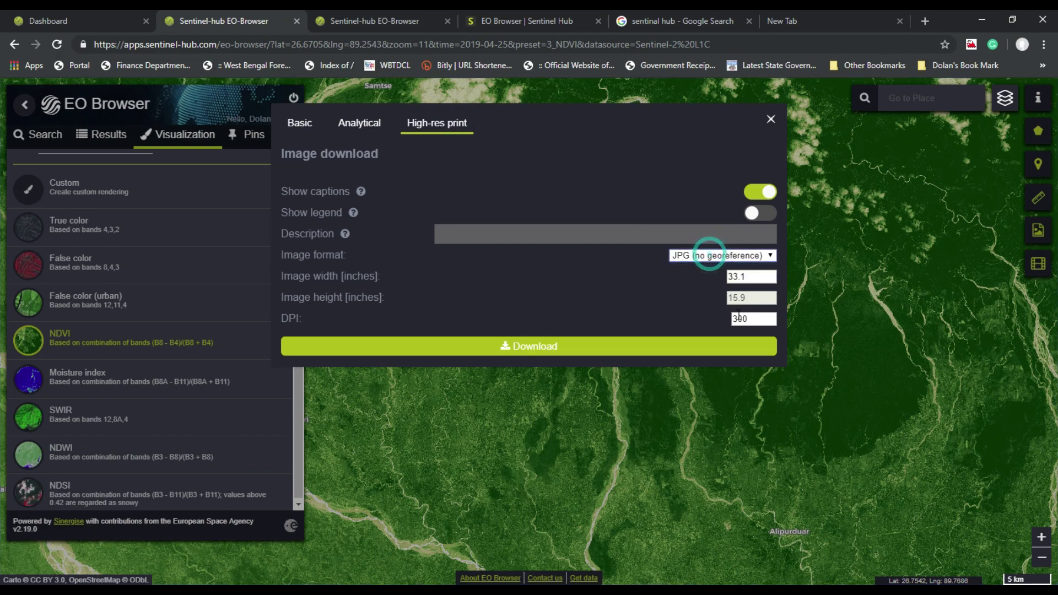
{"action": "left_click", "coordinate": [342, 132]}
{"action": "left_click", "coordinate": [300, 123]}
{"action": "left_click", "coordinate": [91, 135]}
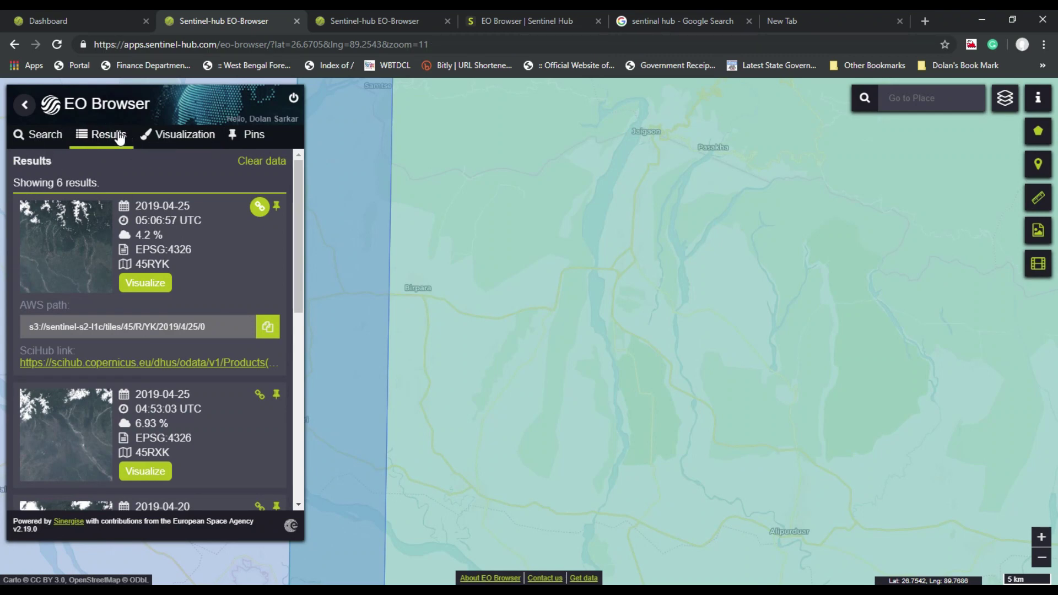
{"action": "left_click", "coordinate": [43, 134]}
- Untick Sentinel-2 as a data source and pan the map further east
{"action": "left_click", "coordinate": [33, 190]}
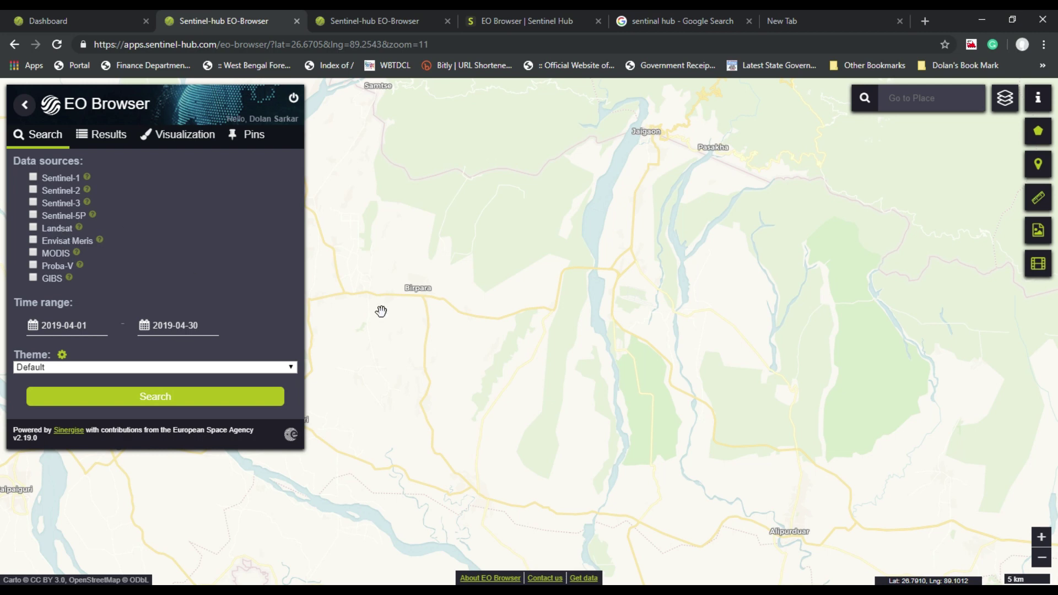
{"action": "left_click_drag", "start_coordinate": [692, 379], "coordinate": [639, 365]}
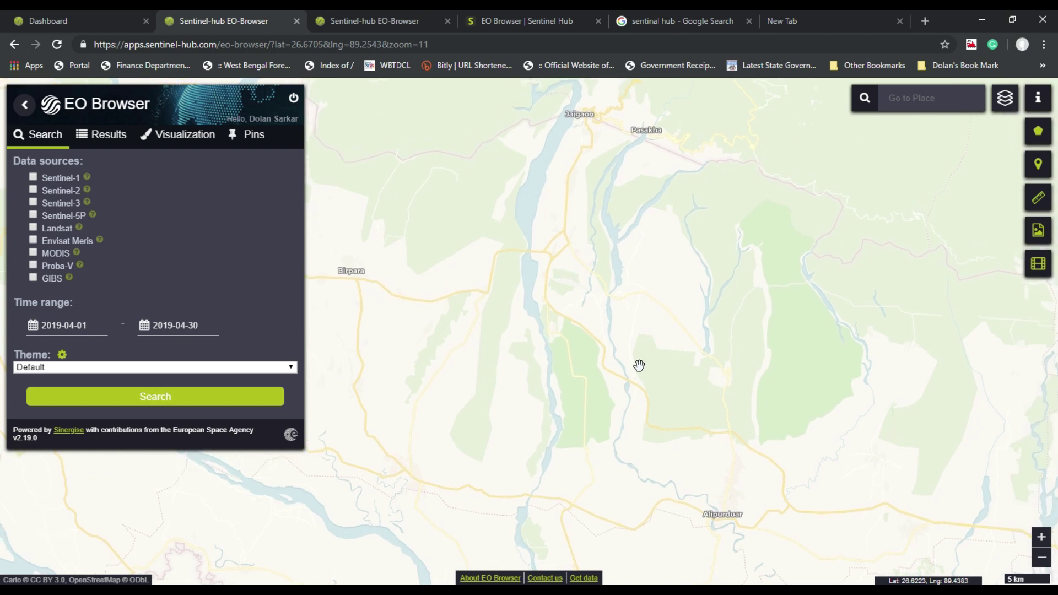